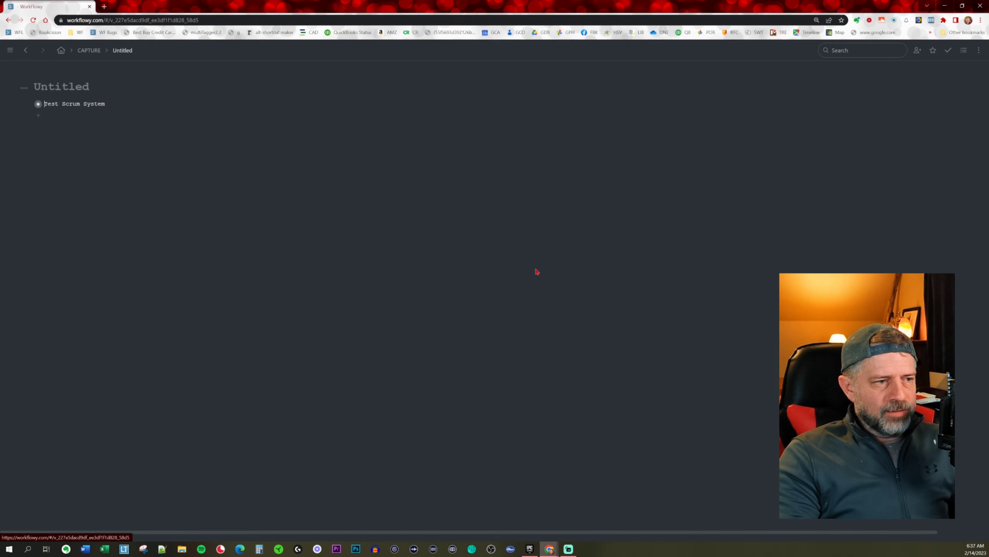
Open the Test Scrum System board at a large, readable size
{"action": "left_click", "coordinate": [38, 103]}
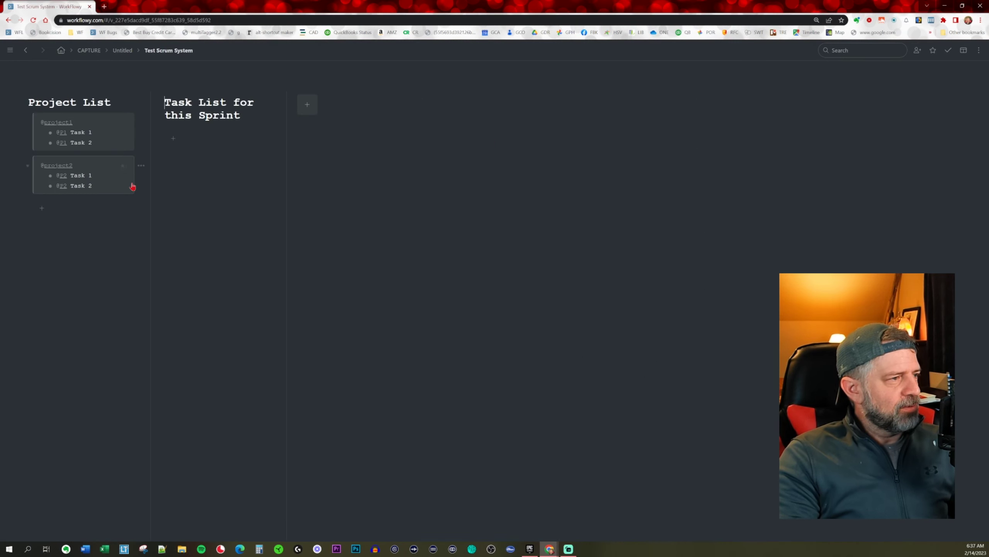
{"action": "key", "text": "ctrl+plus"}
{"action": "key", "text": "ctrl+plus"}
{"action": "key", "text": "ctrl+plus"}
{"action": "key", "text": "ctrl+plus"}
{"action": "key", "text": "ctrl+plus"}
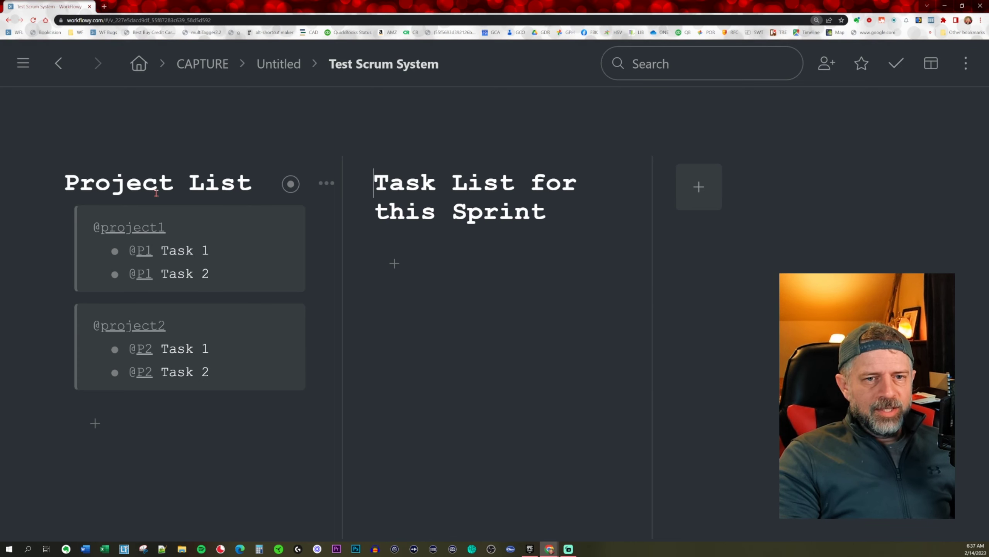
{"action": "key", "text": "ctrl+plus"}
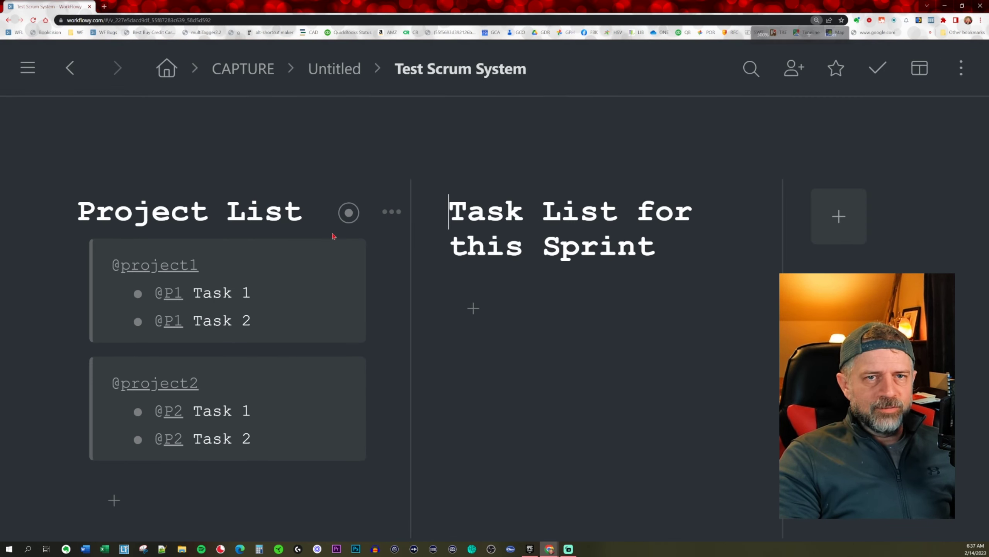
{"action": "key", "text": "ctrl+minus"}
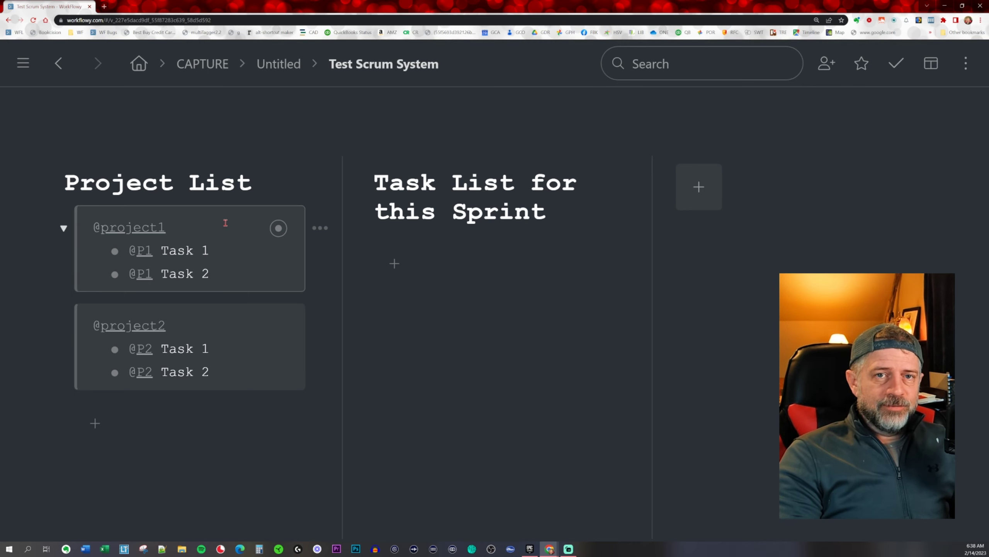
Go to the home board and view all its columns from FLYWHEELS through PROJECTS
{"action": "left_click", "coordinate": [139, 64]}
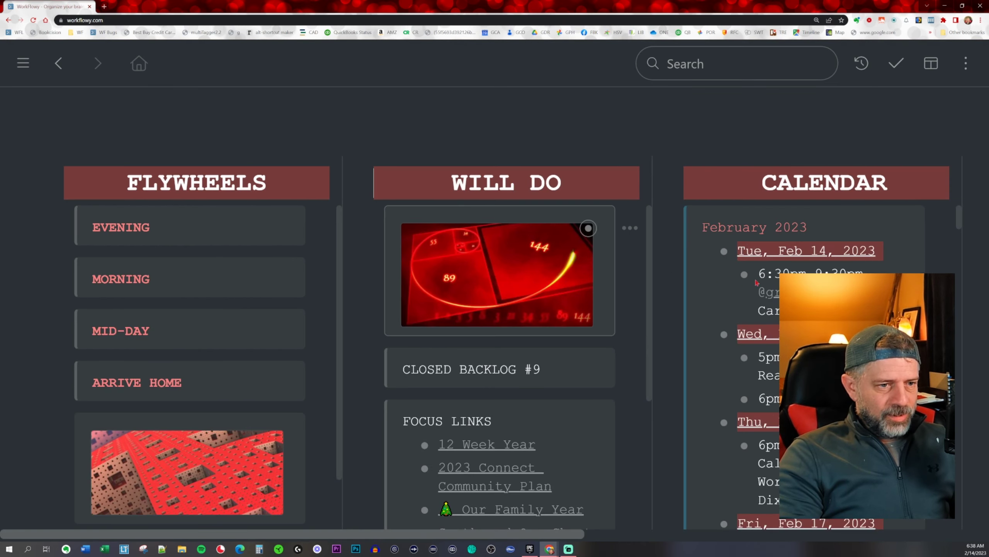
{"action": "key", "text": "ctrl+minus"}
{"action": "key", "text": "ctrl+minus"}
{"action": "key", "text": "ctrl+minus"}
{"action": "key", "text": "ctrl+minus"}
{"action": "key", "text": "ctrl+minus"}
{"action": "key", "text": "ctrl+minus"}
{"action": "key", "text": "ctrl+minus"}
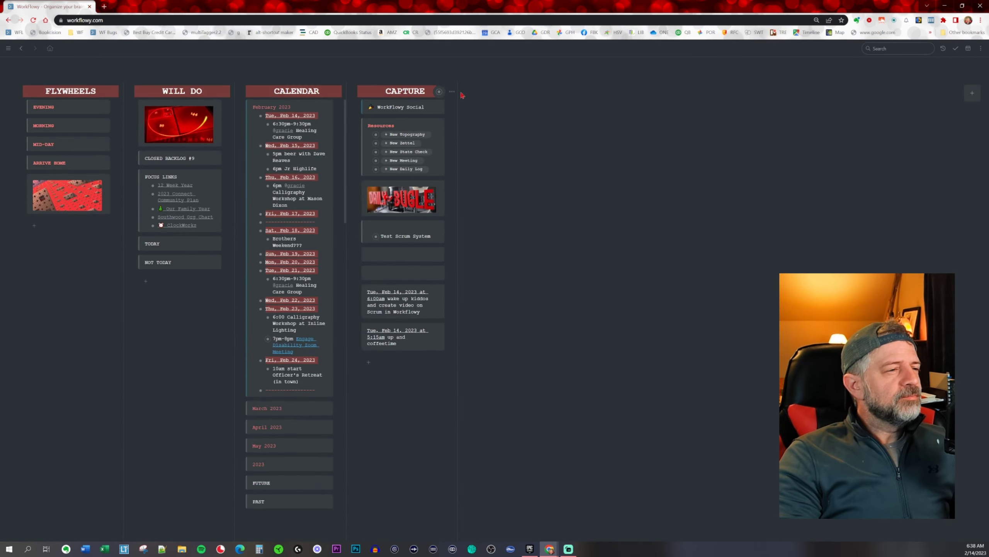
{"action": "left_click", "coordinate": [414, 376]}
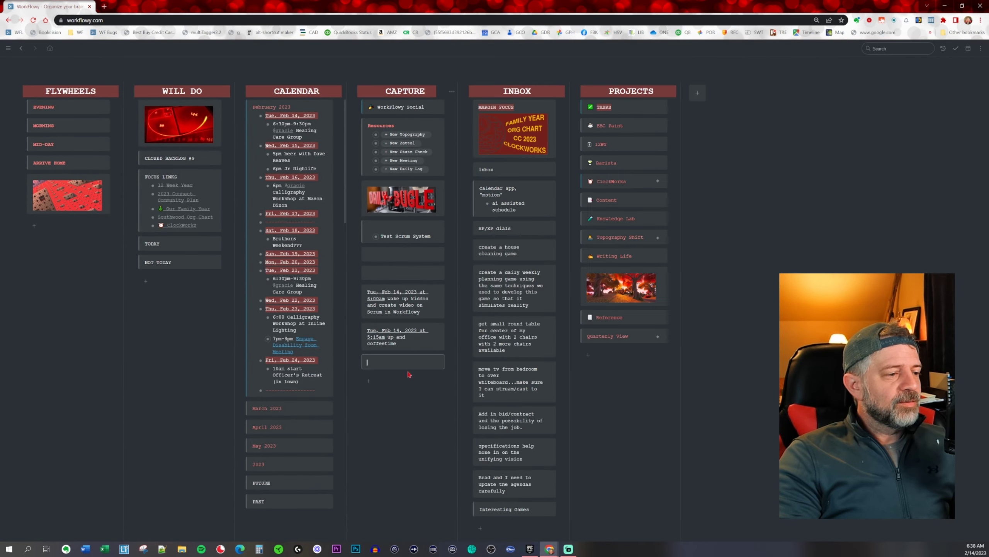
{"action": "key", "text": "ctrl+plus"}
{"action": "key", "text": "ctrl+plus"}
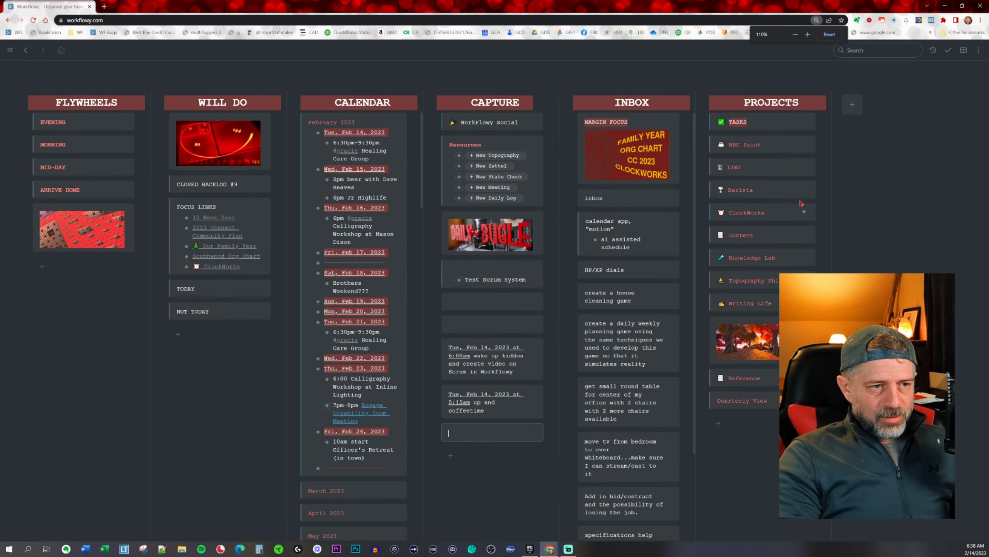
Open the Work Projects list inside TASKS under PROJECTS
{"action": "left_click", "coordinate": [801, 152]}
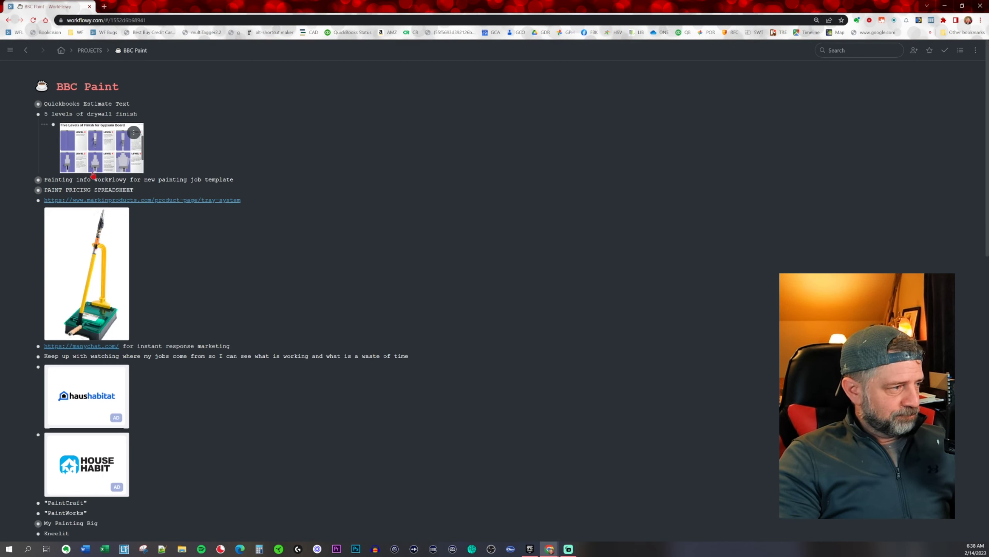
{"action": "left_click", "coordinate": [91, 50]}
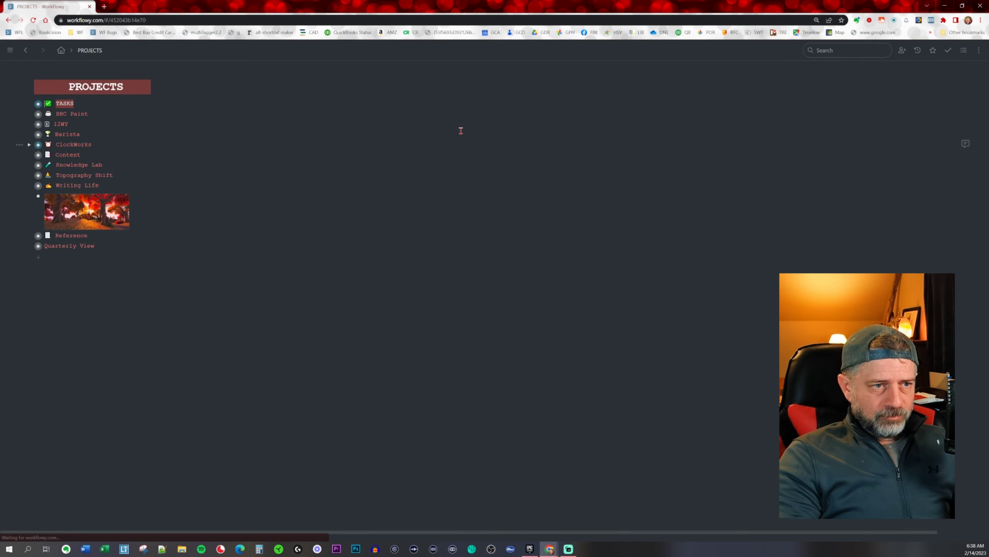
{"action": "left_click", "coordinate": [38, 104]}
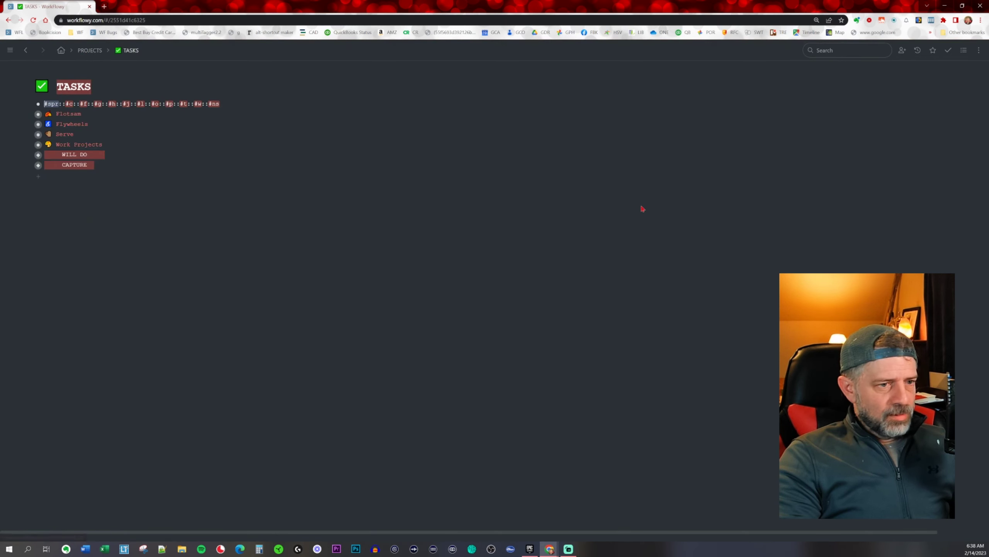
{"action": "left_click", "coordinate": [38, 145]}
{"action": "key", "text": "ctrl+plus"}
{"action": "key", "text": "ctrl+plus"}
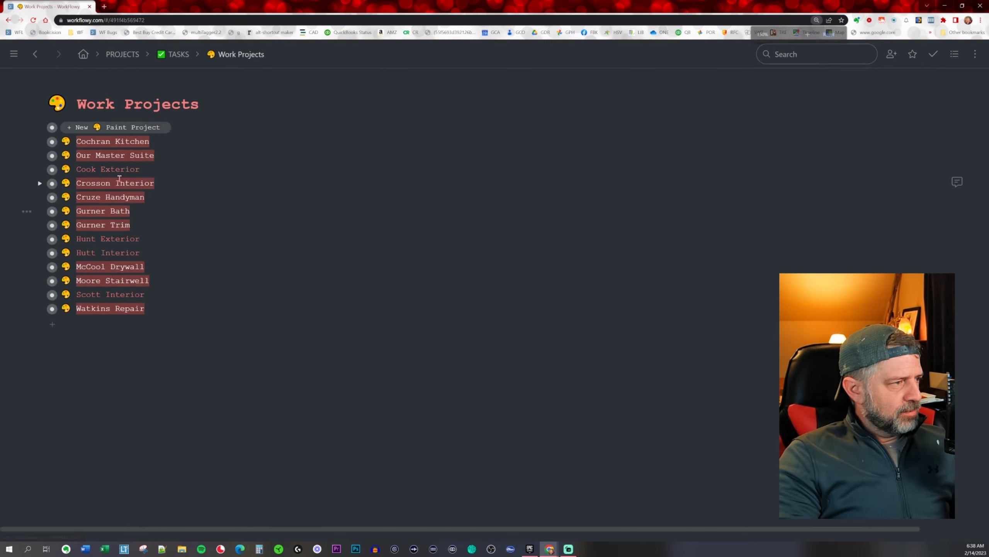
Open the Paint Project template and go into its WORKFLOW list
{"action": "left_click", "coordinate": [117, 127]}
{"action": "triple_click", "coordinate": [85, 143]}
{"action": "left_click", "coordinate": [52, 141]}
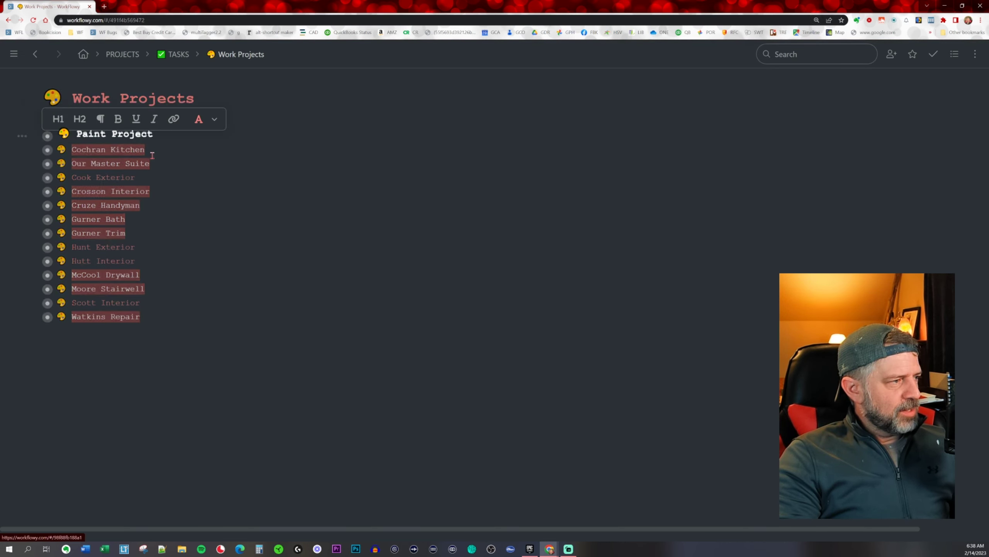
{"action": "key", "text": "ctrl+plus"}
{"action": "key", "text": "ctrl+plus"}
{"action": "key", "text": "ctrl+plus"}
{"action": "key", "text": "ctrl+plus"}
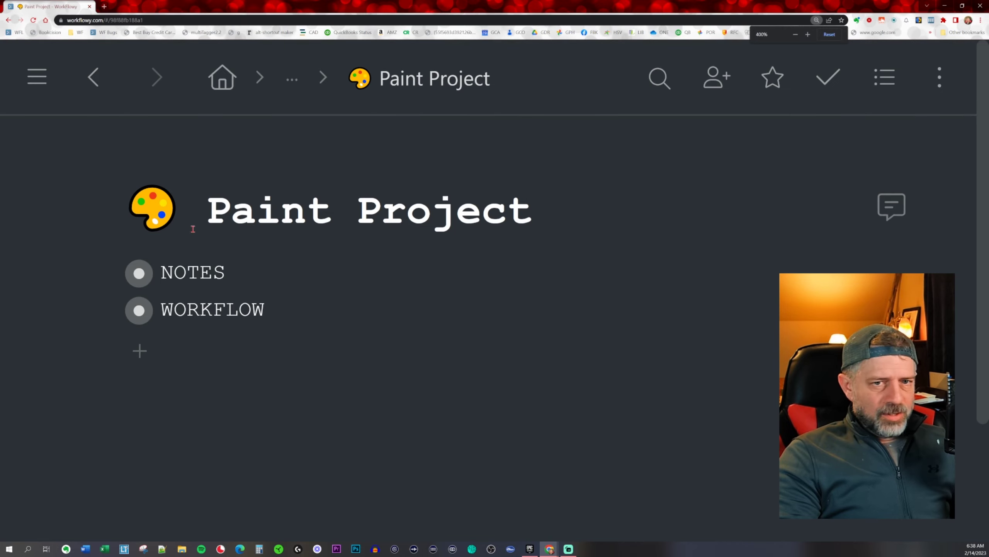
{"action": "left_click", "coordinate": [139, 311]}
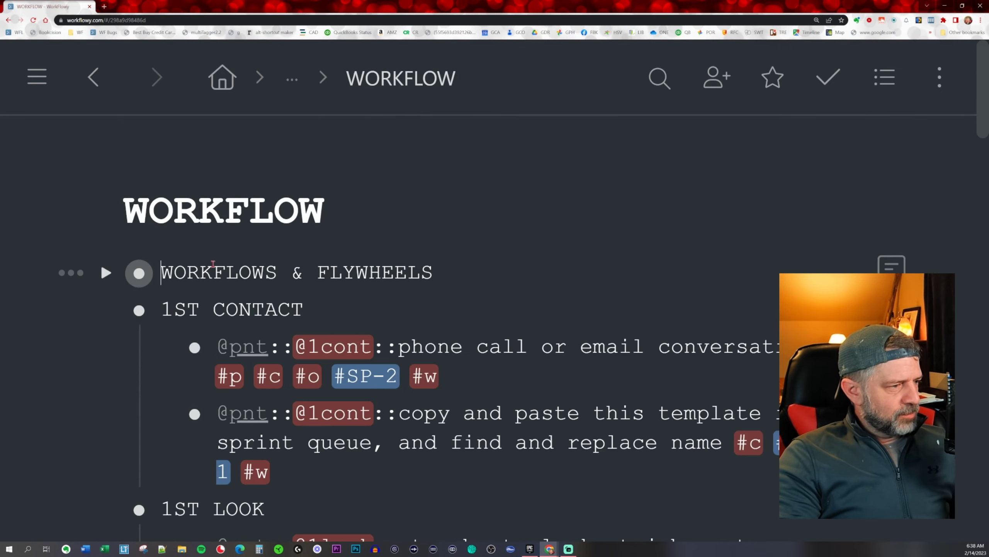
Examine the paint workflow's phases, from 1ST CONTACT to CLOSE OUT, and the story-point tags on their tasks
{"action": "scroll", "coordinate": [359, 280], "scroll_direction": "down", "scroll_amount": 1}
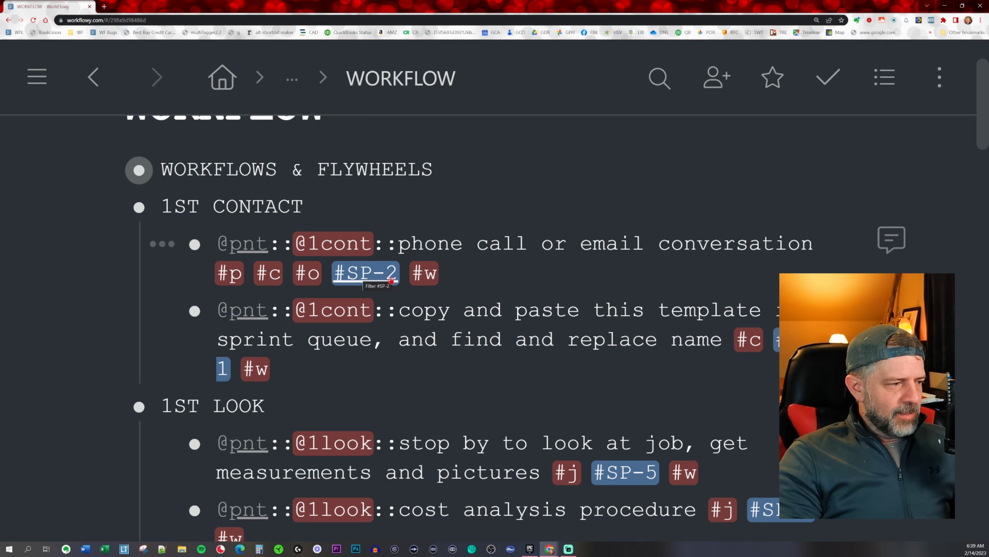
{"action": "scroll", "coordinate": [391, 279], "scroll_direction": "down", "scroll_amount": 1}
{"action": "scroll", "coordinate": [624, 437], "scroll_direction": "down", "scroll_amount": 3}
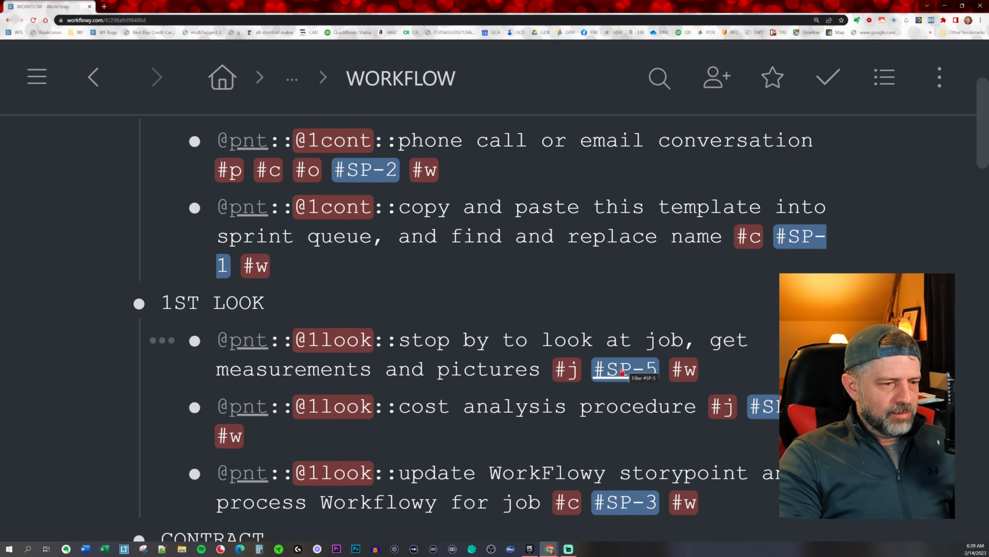
{"action": "scroll", "coordinate": [626, 425], "scroll_direction": "down", "scroll_amount": 3}
{"action": "scroll", "coordinate": [626, 424], "scroll_direction": "down", "scroll_amount": 2}
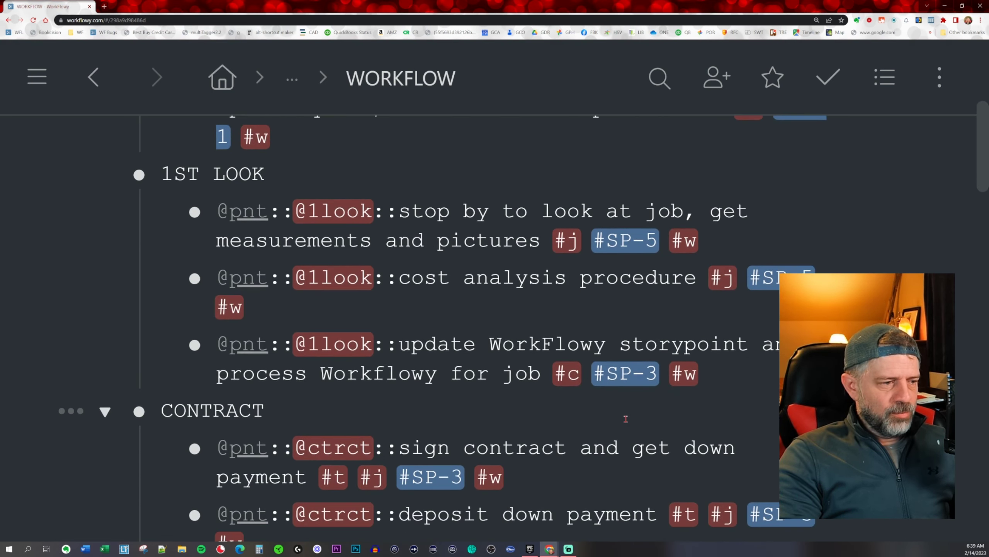
{"action": "scroll", "coordinate": [440, 475], "scroll_direction": "down", "scroll_amount": 2}
{"action": "key", "text": "ctrl+minus"}
{"action": "key", "text": "ctrl+minus"}
{"action": "key", "text": "ctrl+minus"}
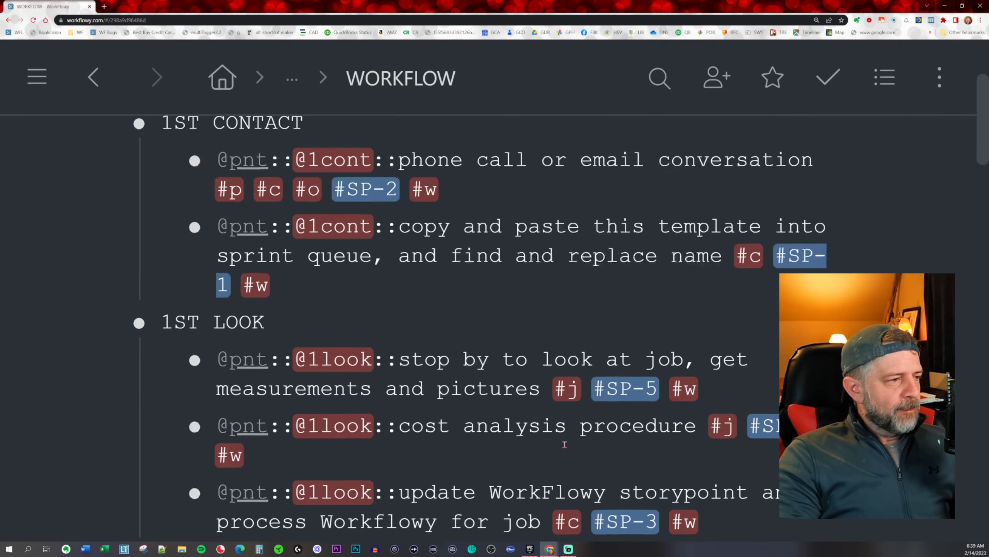
{"action": "key", "text": "ctrl+minus"}
{"action": "key", "text": "ctrl+minus"}
{"action": "key", "text": "ctrl+minus"}
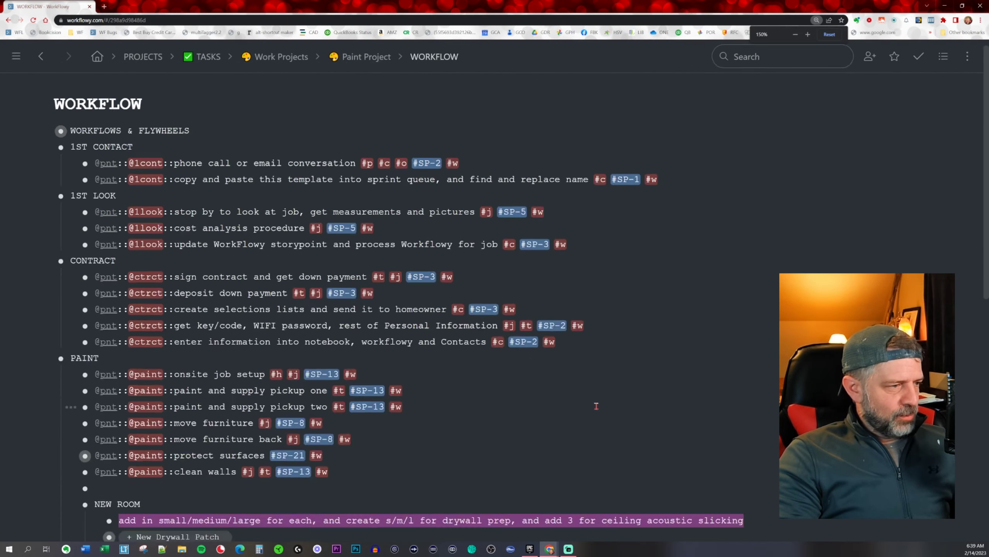
{"action": "scroll", "coordinate": [592, 404], "scroll_direction": "down", "scroll_amount": 4}
{"action": "scroll", "coordinate": [507, 378], "scroll_direction": "down", "scroll_amount": 1}
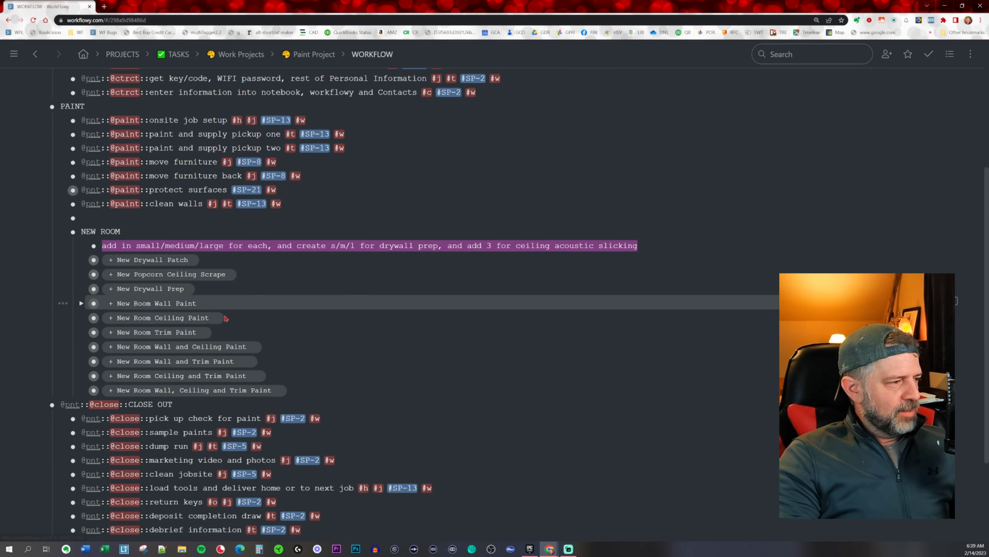
Open the Room Wall Paint template under NEW ROOM to read its tasks and story-point tags
{"action": "left_click", "coordinate": [175, 303]}
{"action": "left_click", "coordinate": [94, 317]}
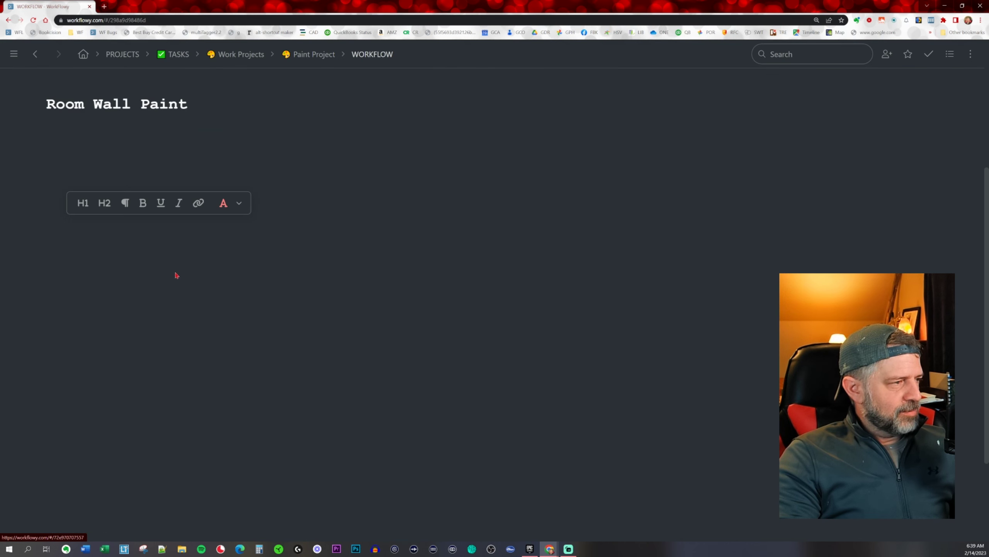
{"action": "key", "text": "ctrl+plus"}
{"action": "key", "text": "ctrl+plus"}
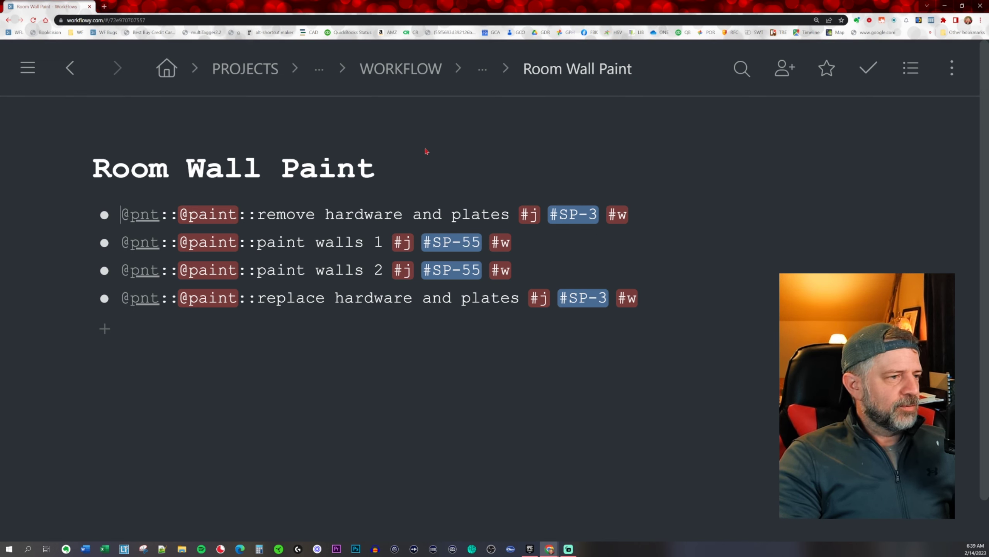
Return through the visited pages to the Test Scrum System board
{"action": "key", "text": "alt+Left"}
{"action": "key", "text": "alt+Left"}
{"action": "key", "text": "alt+Left"}
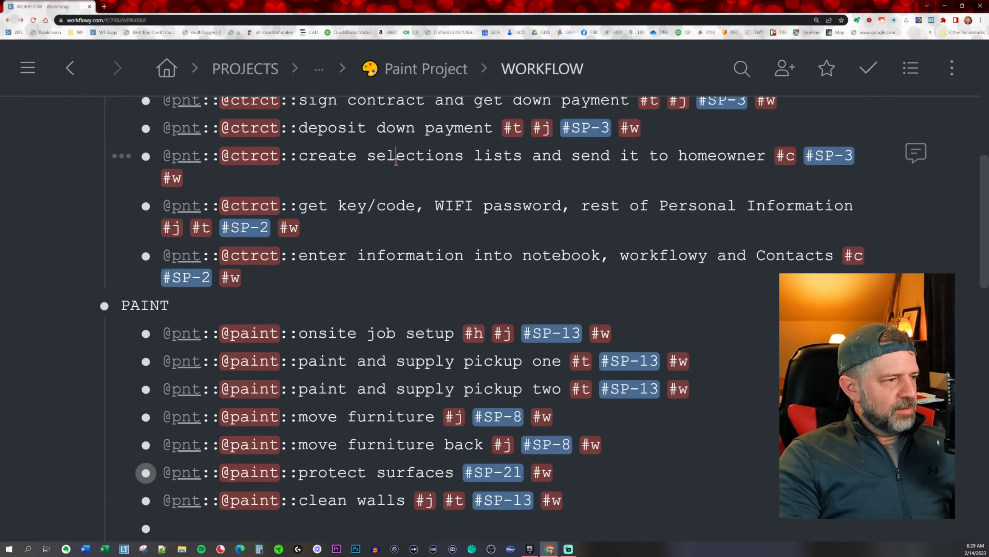
{"action": "key", "text": "alt+Left"}
{"action": "key", "text": "alt+Left"}
{"action": "key", "text": "alt+Left"}
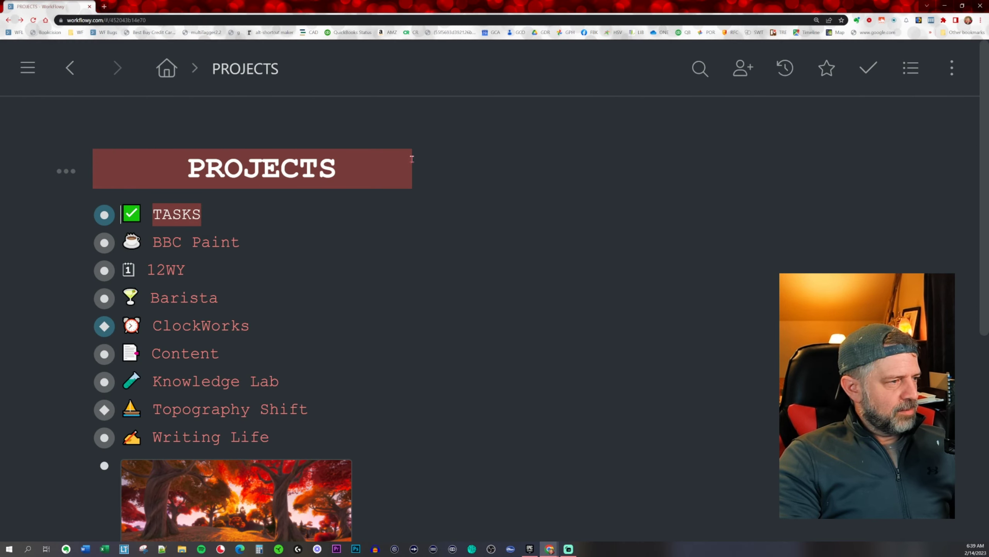
{"action": "key", "text": "alt+Left"}
{"action": "key", "text": "alt+Left"}
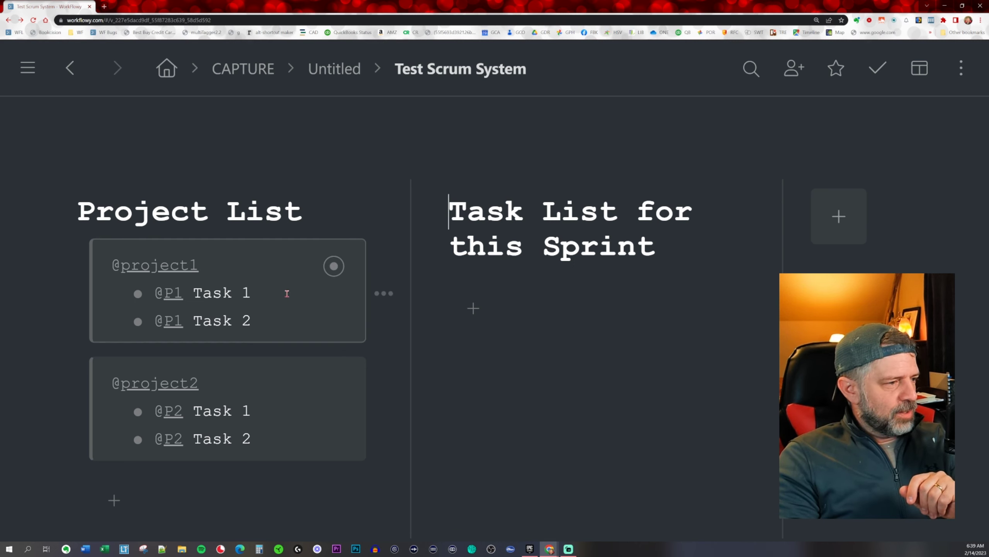
{"action": "left_click", "coordinate": [341, 301]}
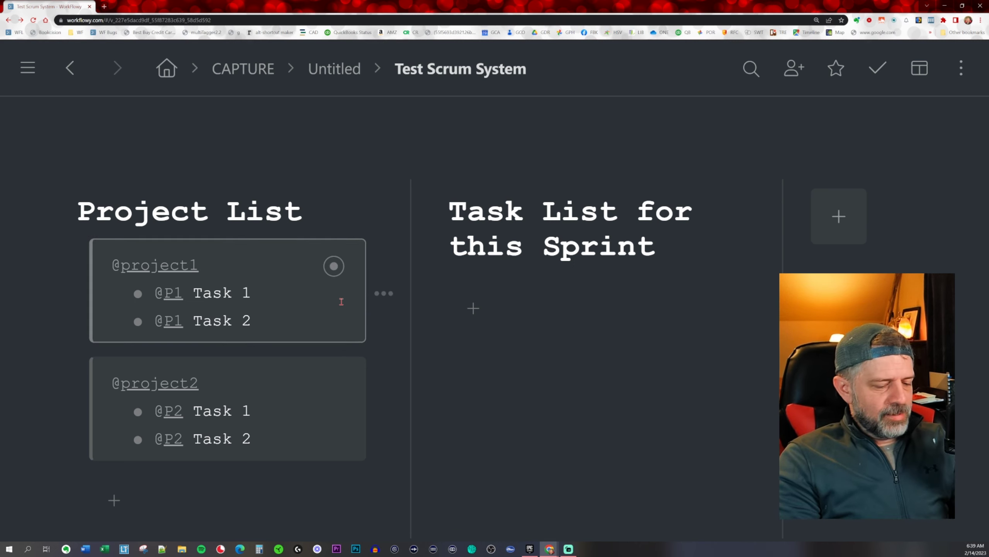
{"action": "type", "text": "/"}
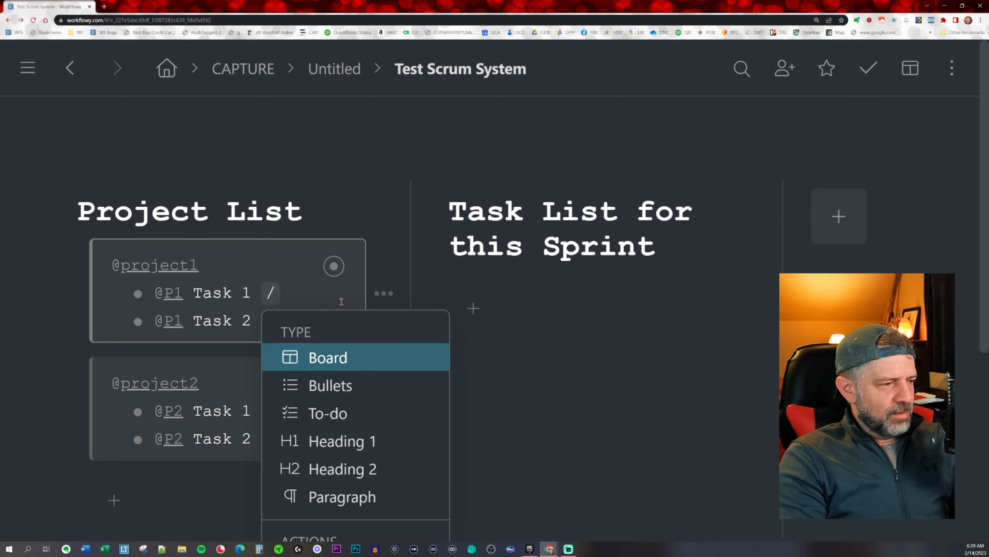
{"action": "key", "text": "BackSpace"}
{"action": "type", "text": "#SP-3"}
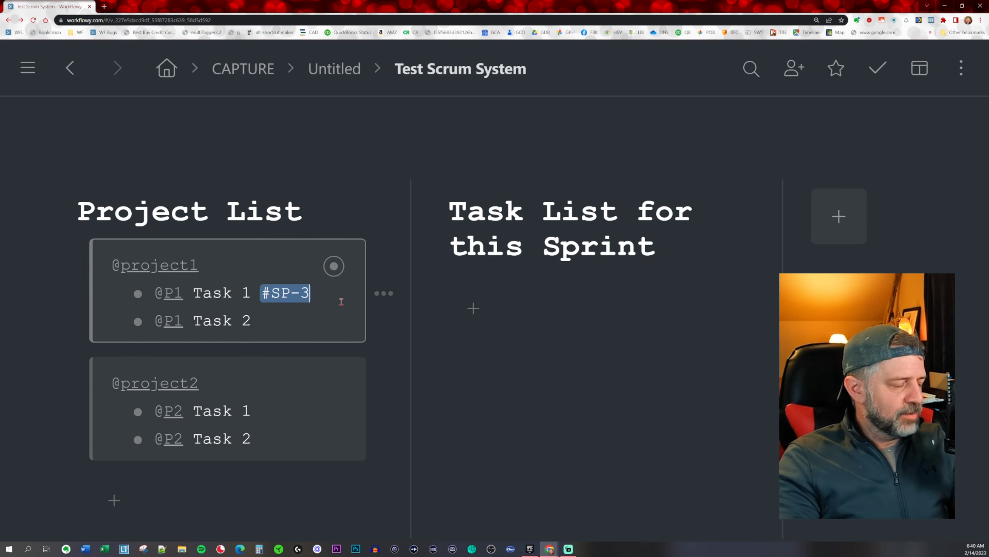
{"action": "left_click", "coordinate": [283, 322]}
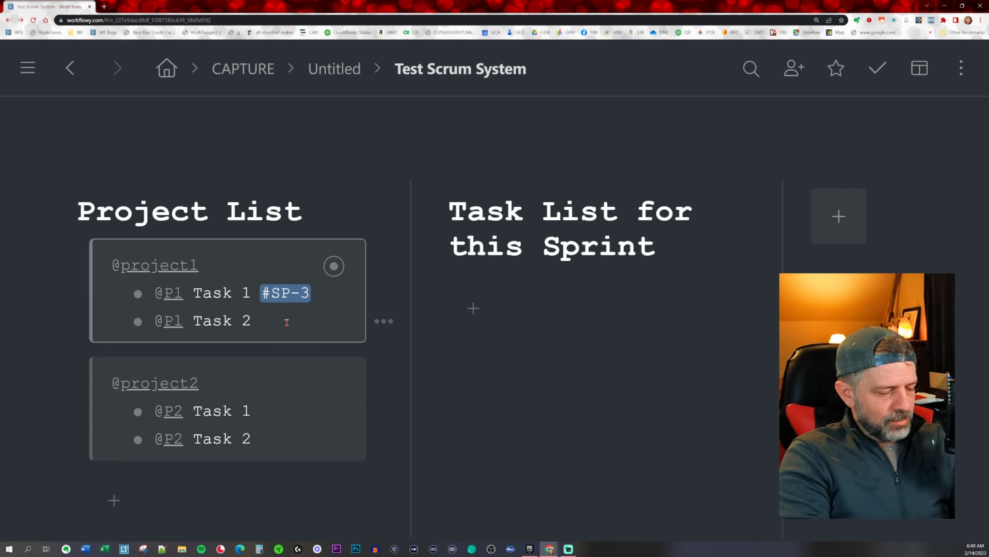
{"action": "type", "text": "#SP"}
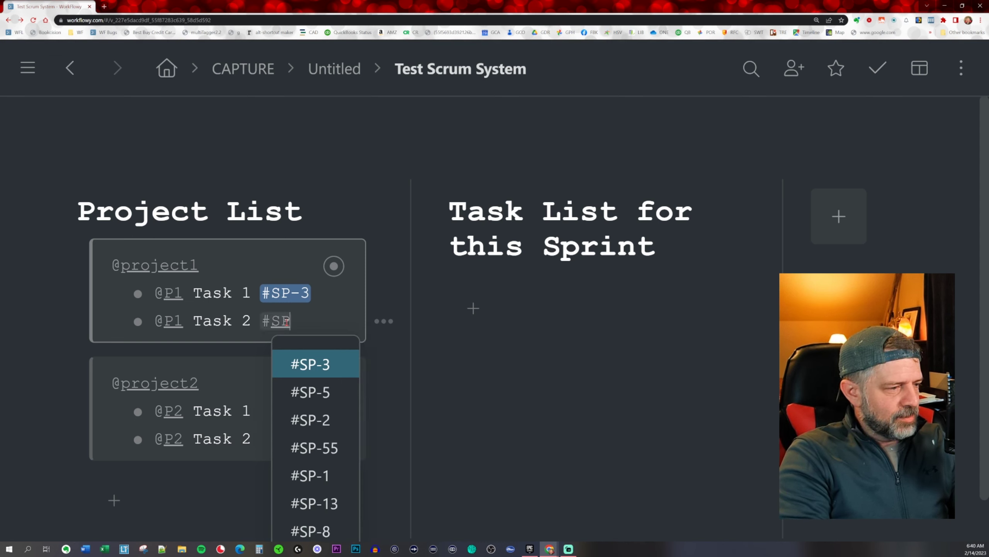
{"action": "type", "text": "-"}
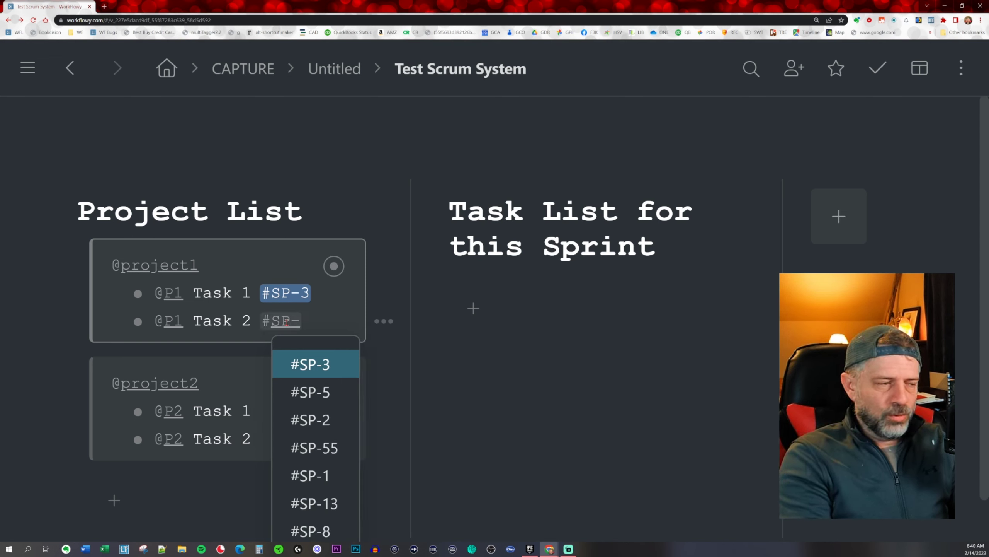
{"action": "type", "text": "5"}
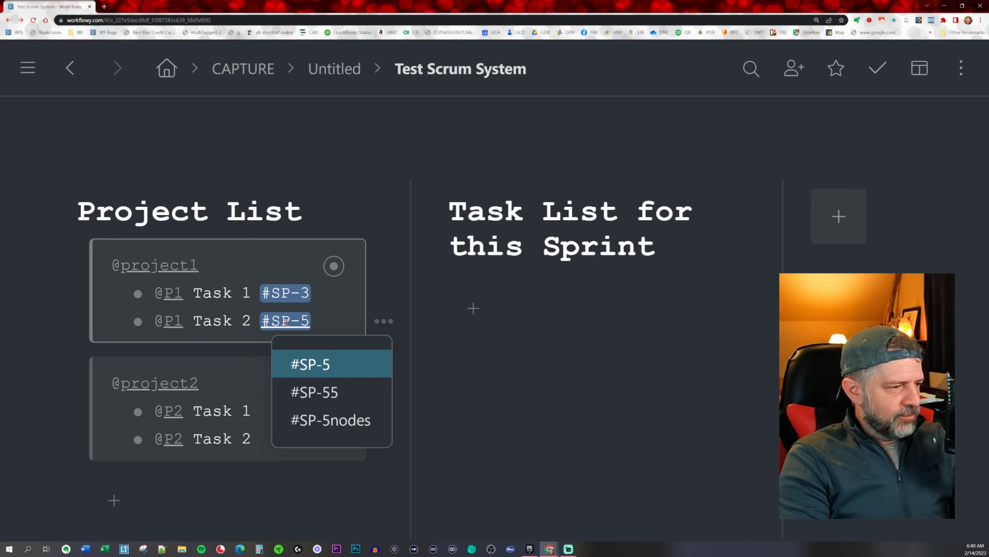
{"action": "left_click", "coordinate": [330, 418]}
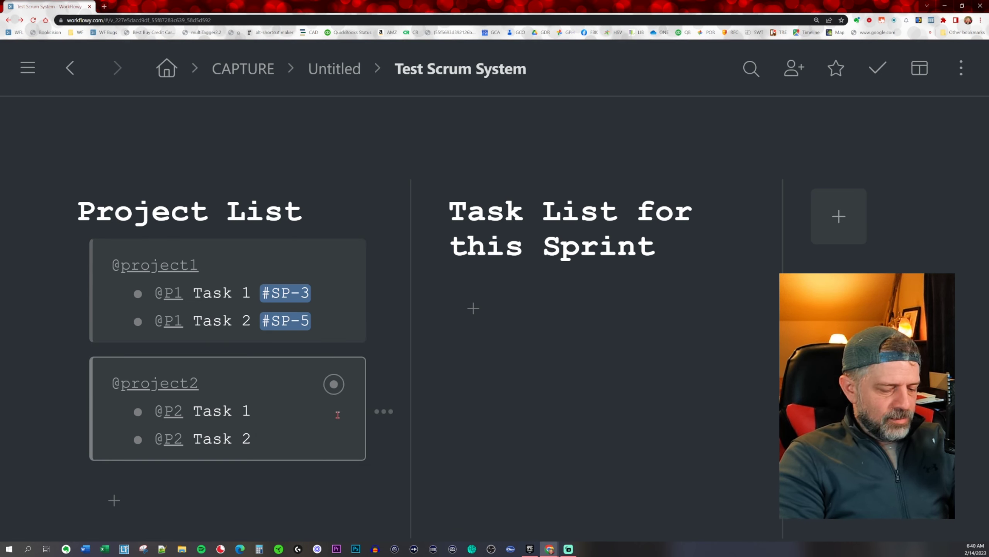
{"action": "type", "text": "/"}
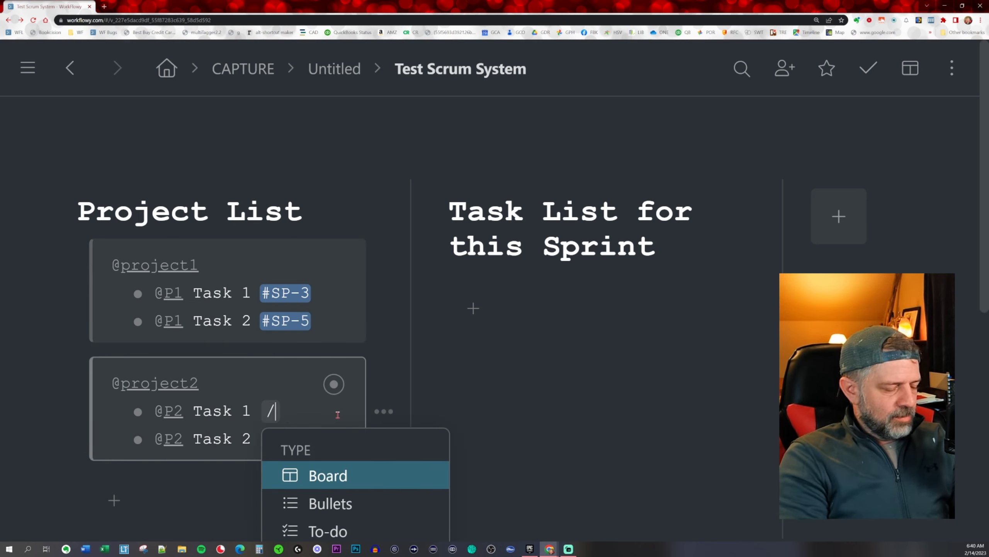
{"action": "type", "text": "s"}
{"action": "type", "text": "55"}
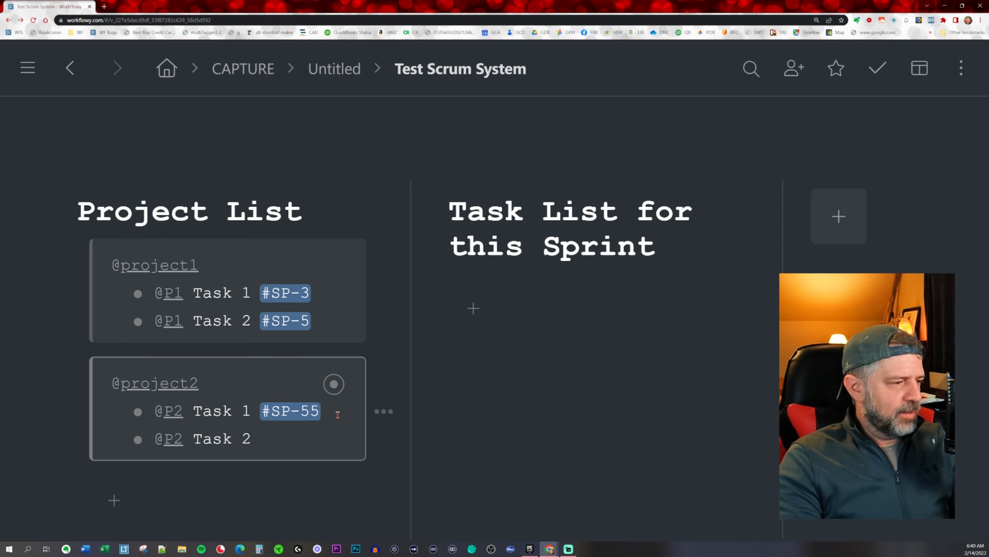
{"action": "left_click", "coordinate": [283, 439]}
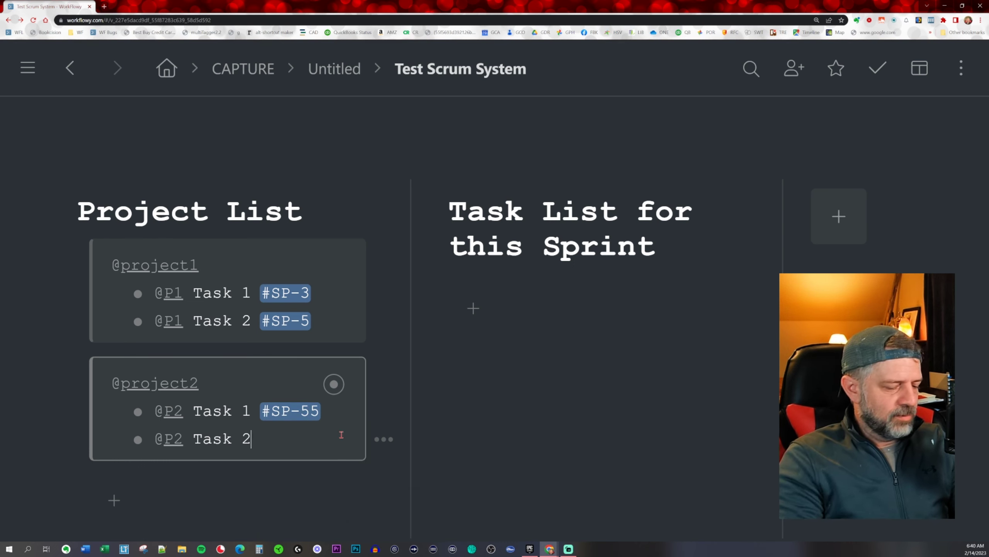
{"action": "type", "text": "/s"}
{"action": "type", "text": "34"}
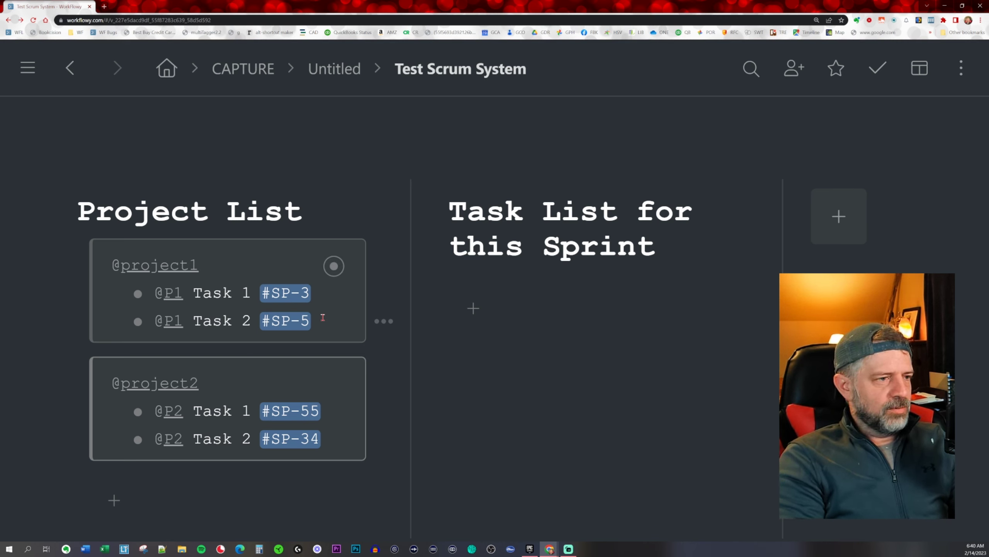
Run the WFx command spc to count the board's story points, and close the report after reading it
{"action": "key", "text": "alt+x"}
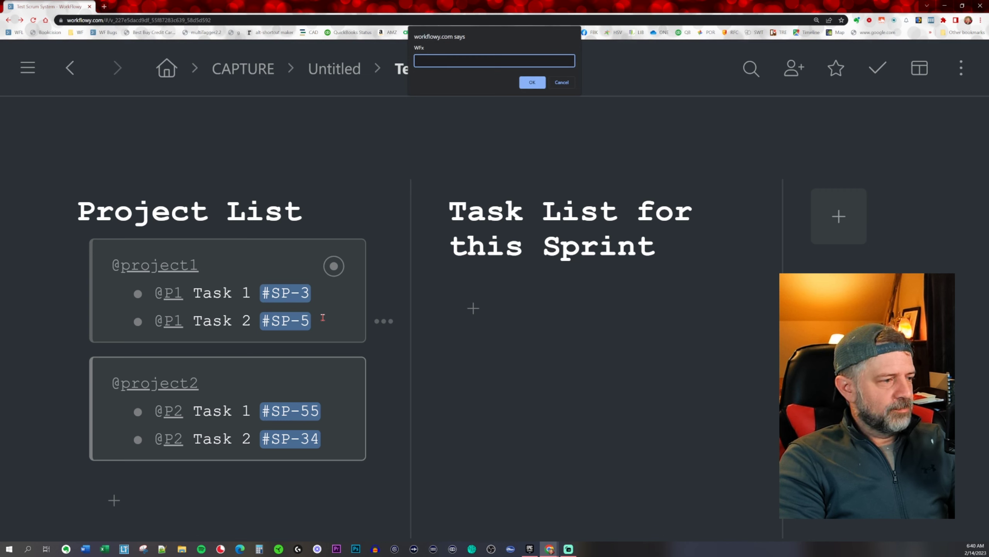
{"action": "type", "text": "spc"}
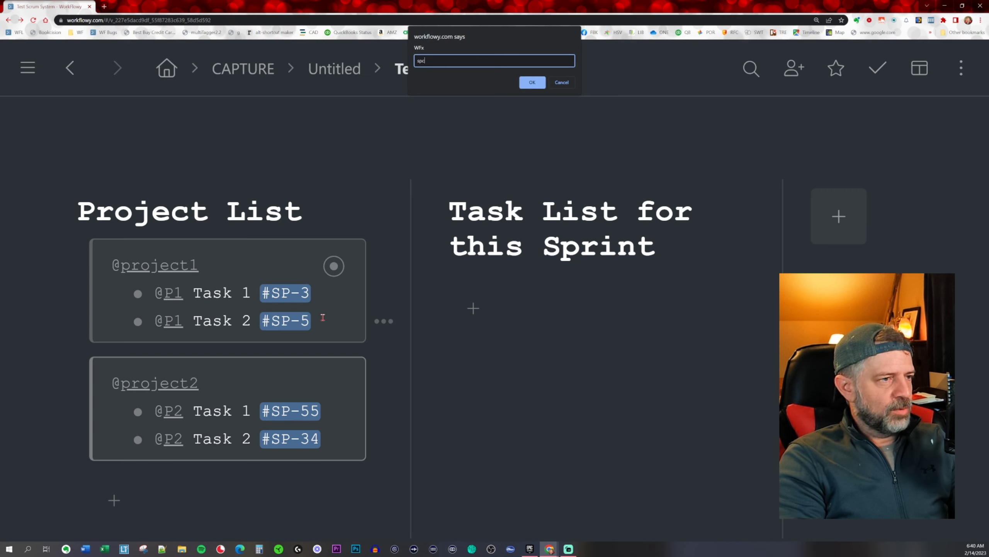
{"action": "key", "text": "Return"}
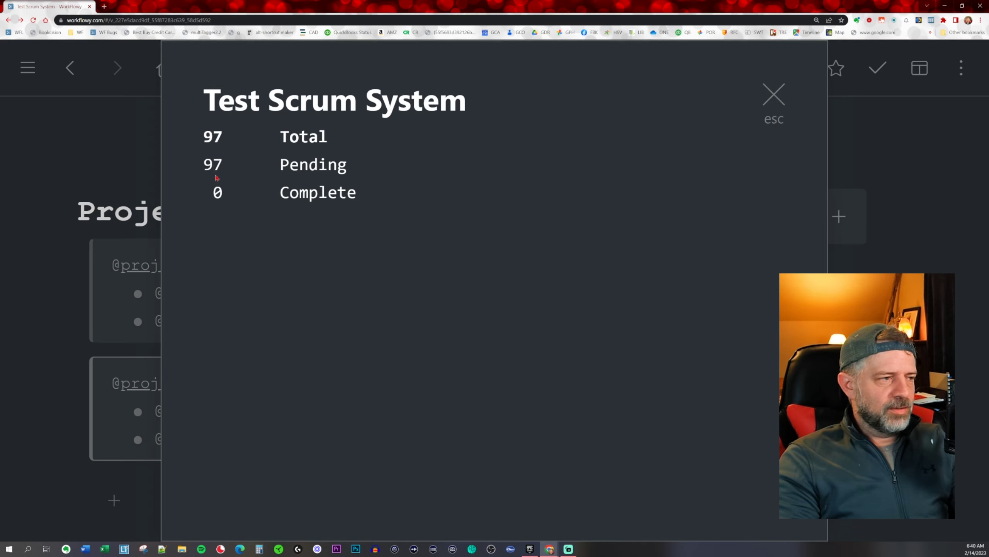
{"action": "left_click", "coordinate": [774, 94]}
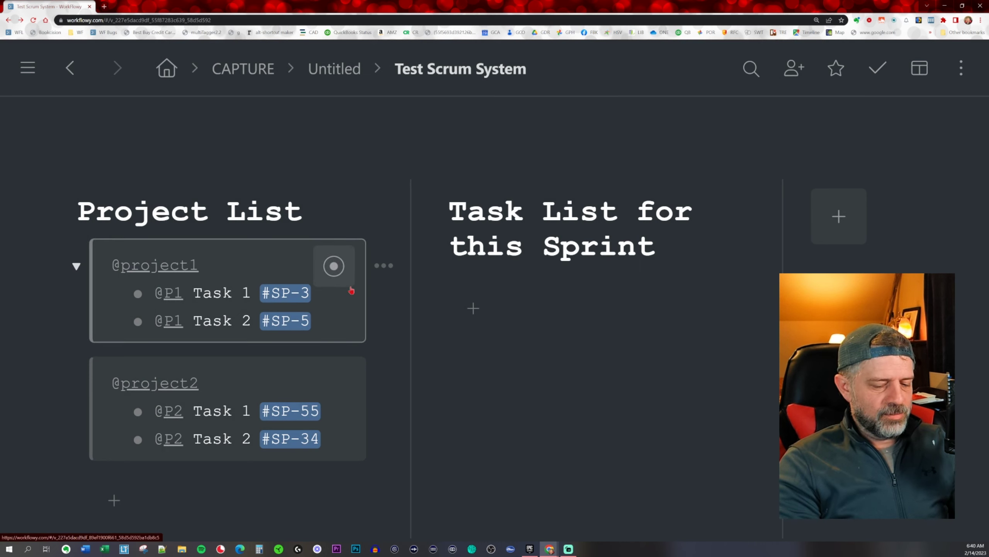
{"action": "key", "text": "ctrl+Return"}
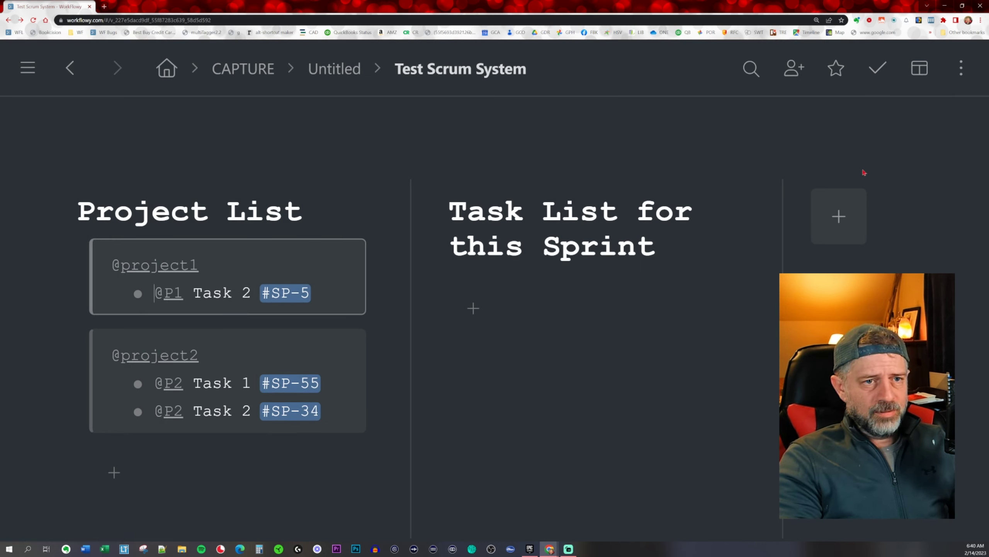
{"action": "left_click", "coordinate": [885, 83]}
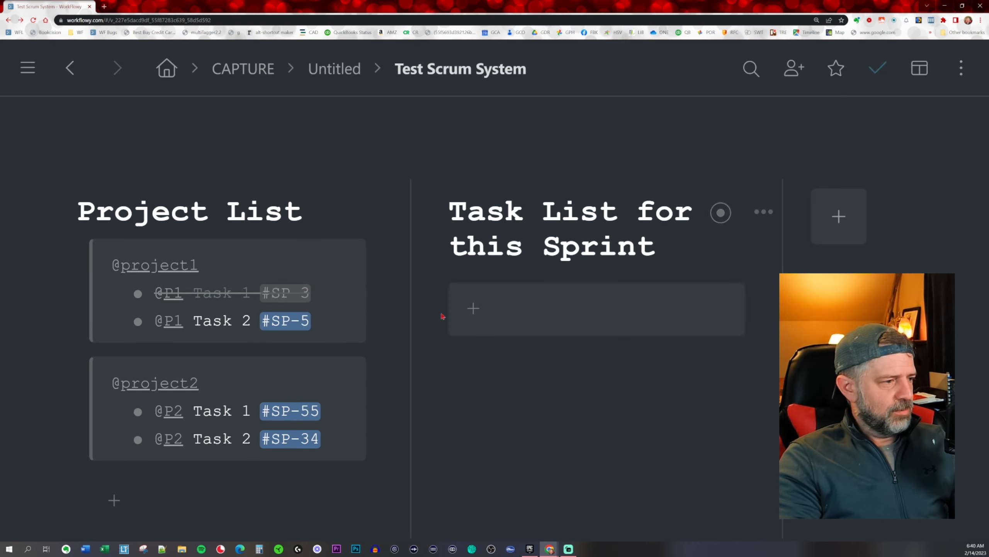
Recount the board's pending and completed story points with the WFx command spc, and close the report
{"action": "key", "text": "alt+x"}
{"action": "type", "text": "sum"}
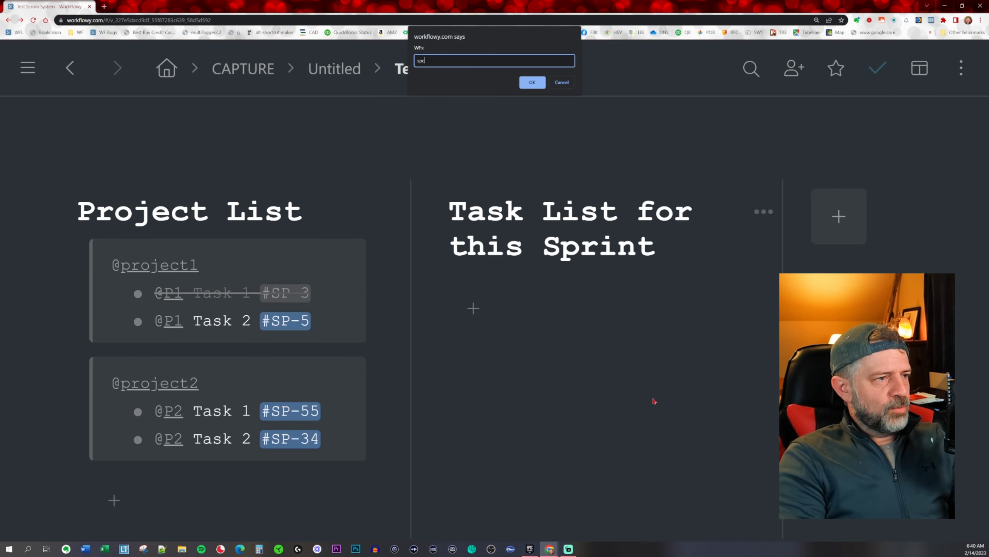
{"action": "key", "text": "Return"}
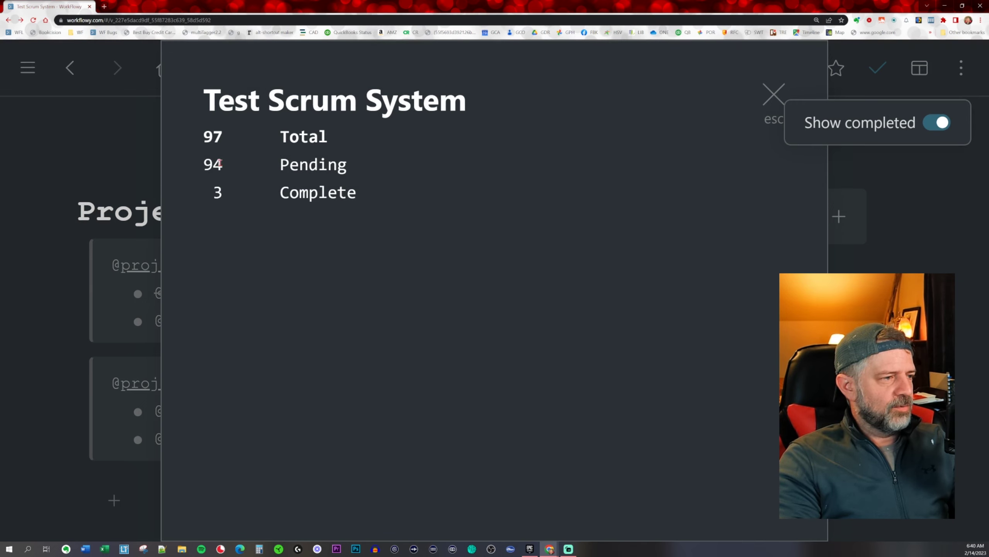
{"action": "left_click", "coordinate": [772, 93]}
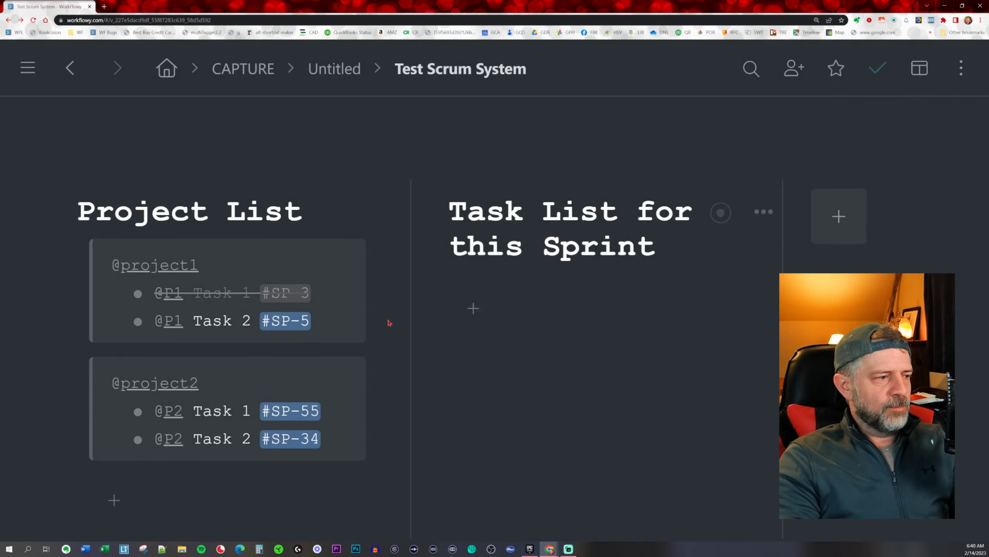
{"action": "left_click", "coordinate": [214, 290]}
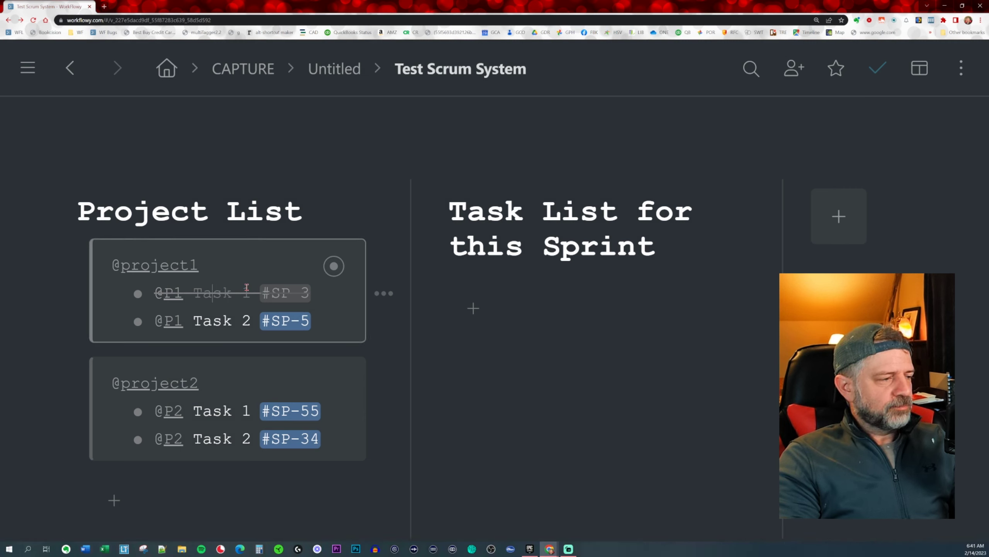
{"action": "key", "text": "ctrl+Return"}
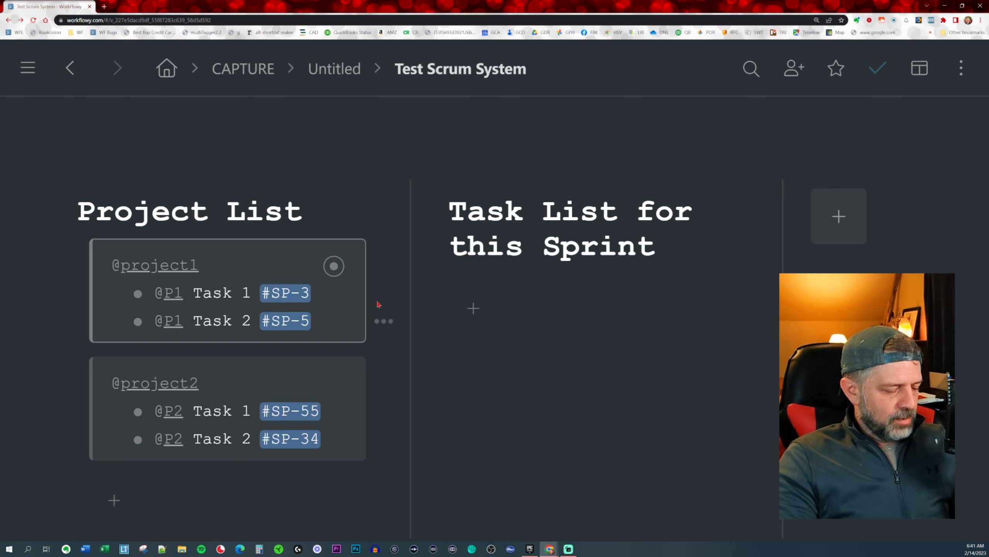
{"action": "left_click", "coordinate": [326, 293], "text": "ctrl"}
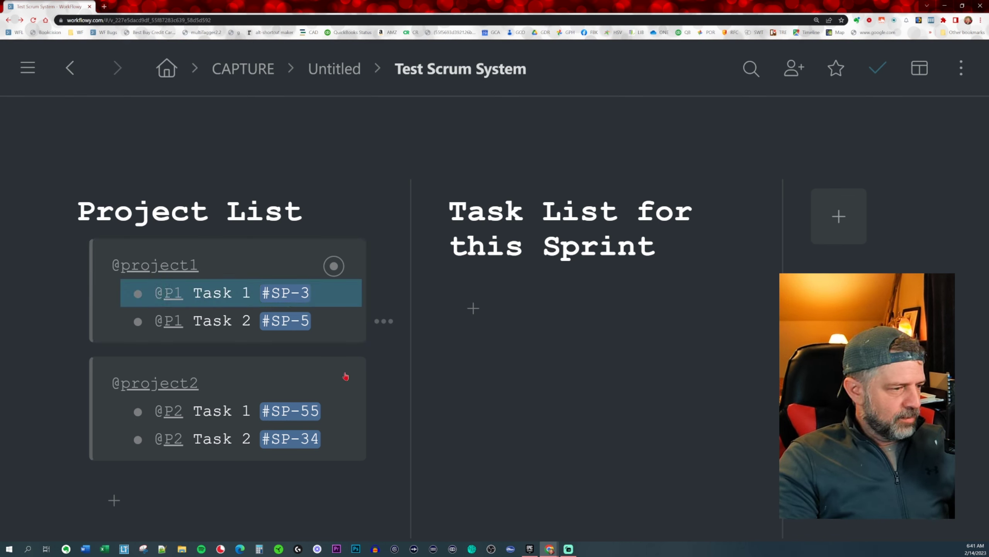
{"action": "left_click", "coordinate": [343, 417], "text": "ctrl"}
{"action": "right_click", "coordinate": [342, 418]}
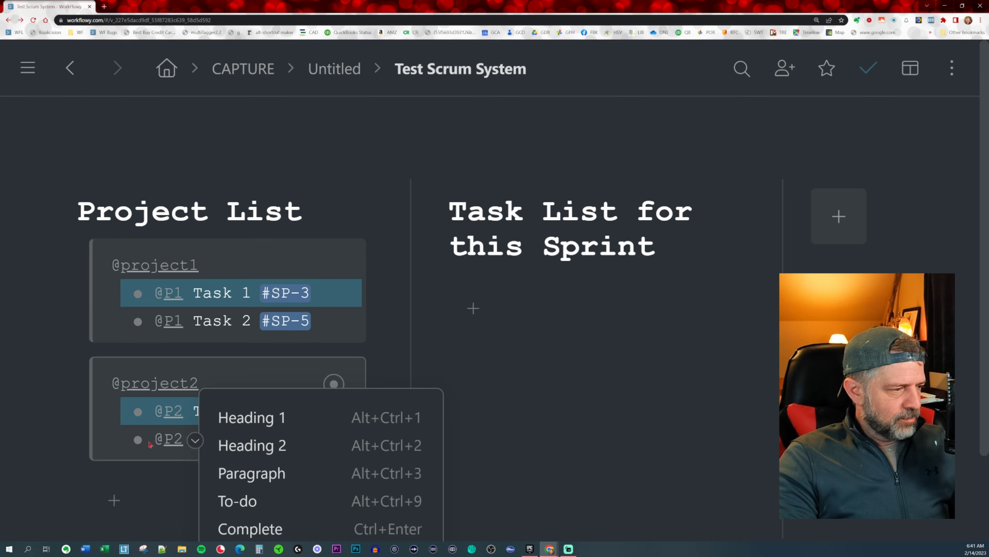
{"action": "left_click", "coordinate": [196, 441], "text": "ctrl"}
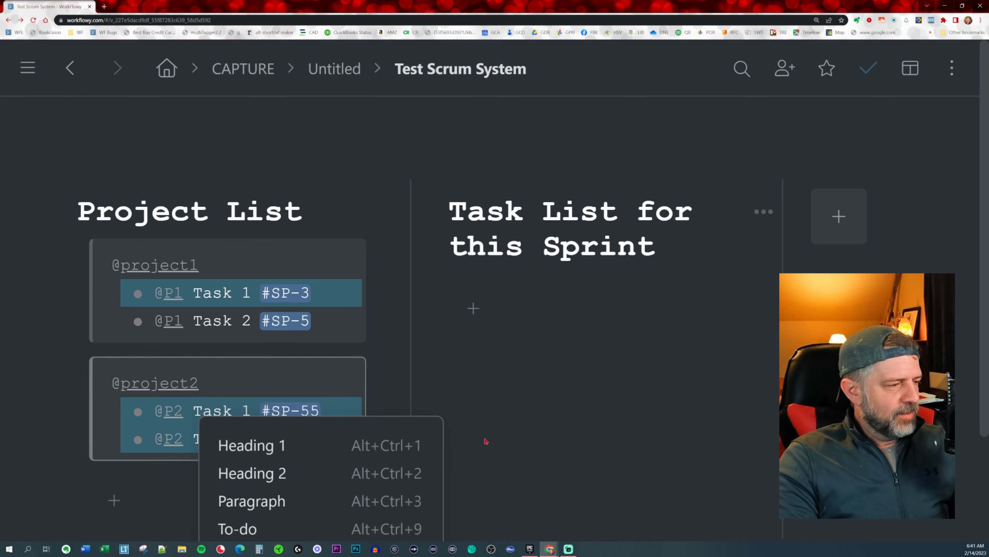
{"action": "key", "text": "alt+x"}
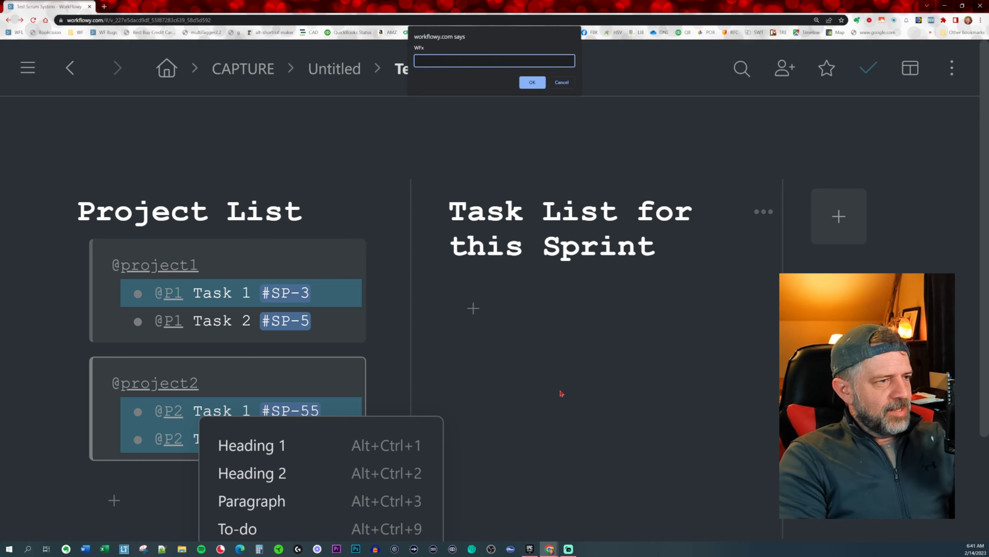
{"action": "key", "text": "Return"}
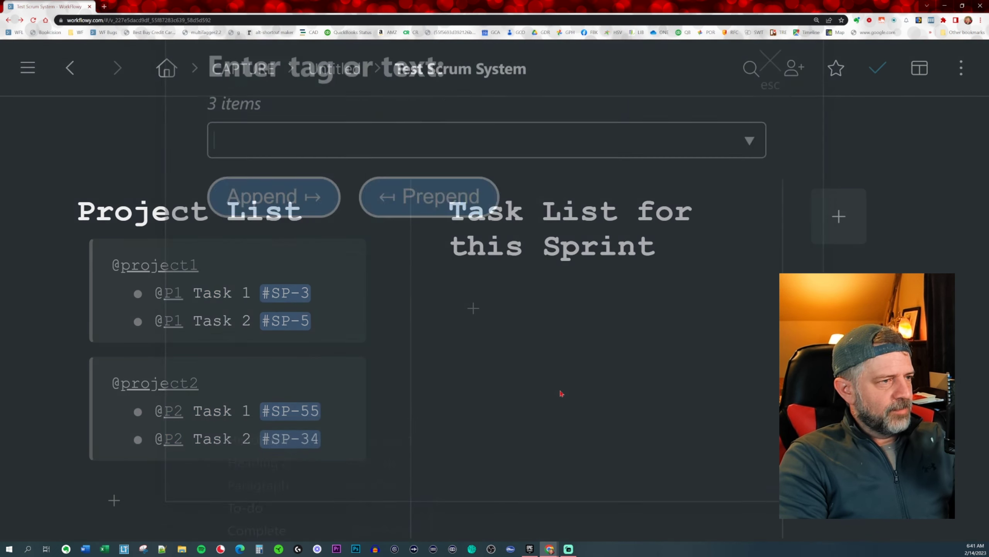
{"action": "type", "text": "#spr"}
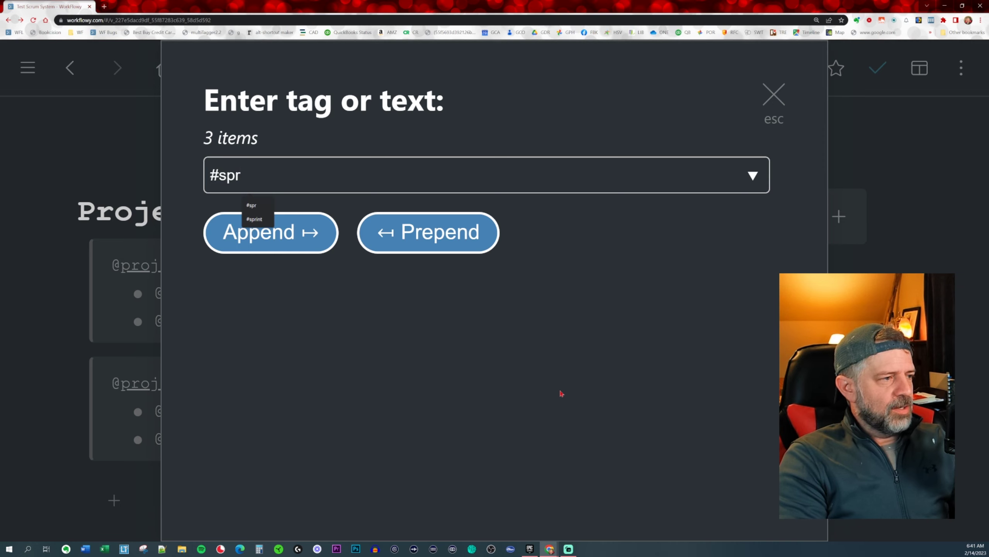
{"action": "key", "text": "Return"}
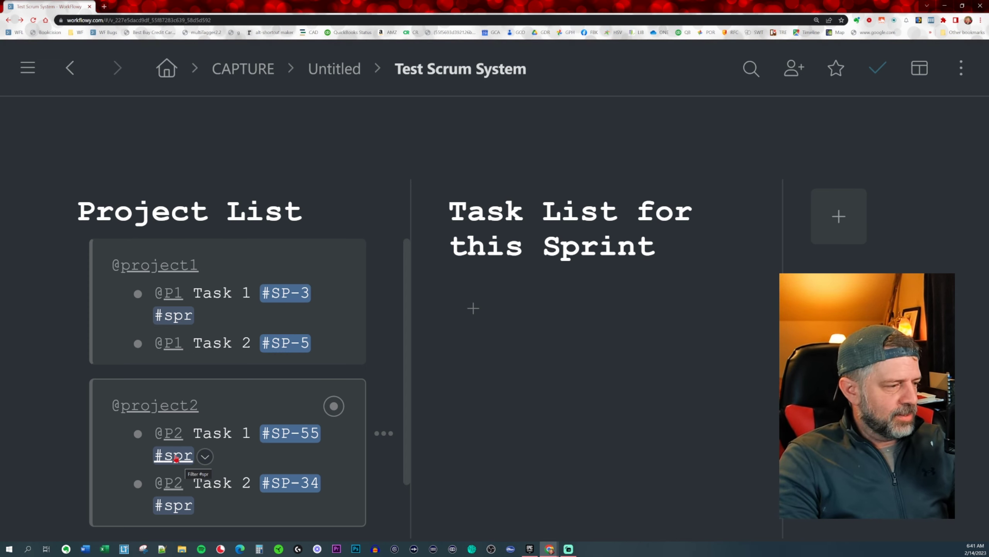
Filter the board by #spr, select the matching tasks with the WFx command sel, and mirror them into the Task List for this Sprint column
{"action": "left_click", "coordinate": [176, 458]}
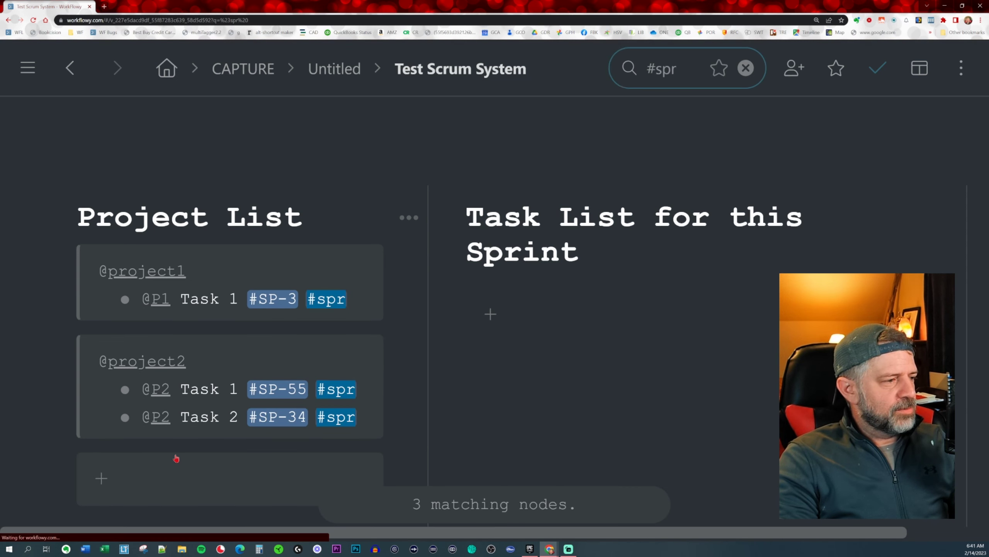
{"action": "type", "text": "s"}
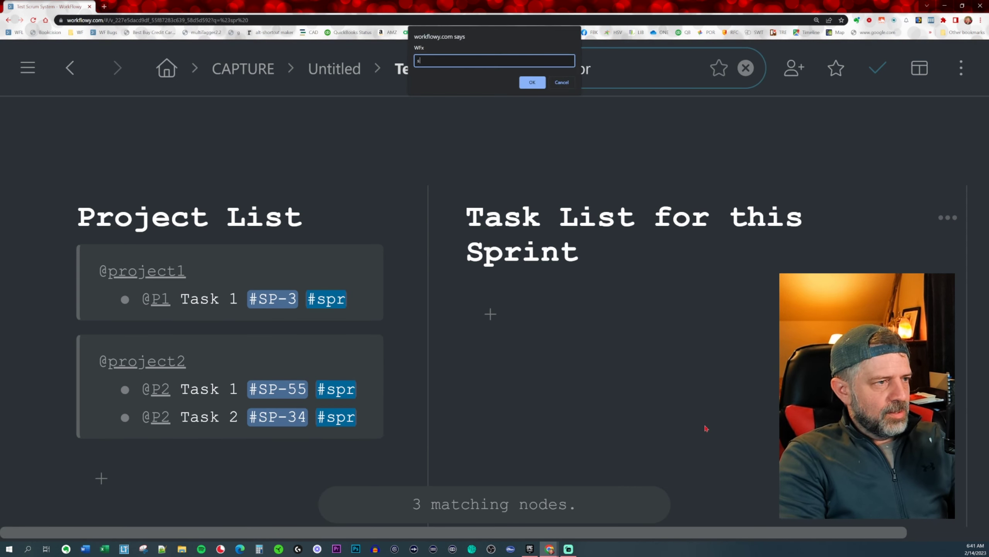
{"action": "type", "text": "el"}
{"action": "key", "text": "Return"}
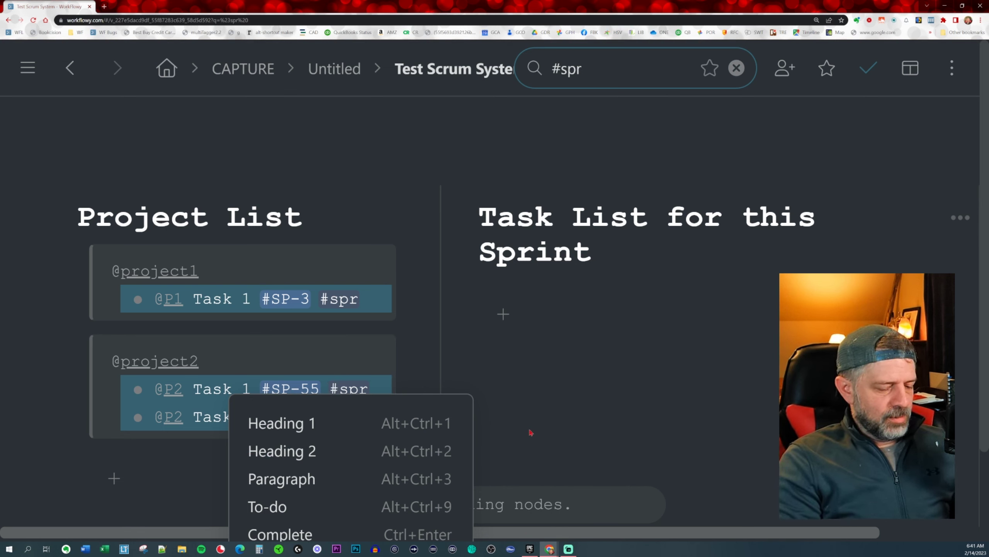
{"action": "key", "text": "ctrl+c"}
{"action": "left_click", "coordinate": [644, 318]}
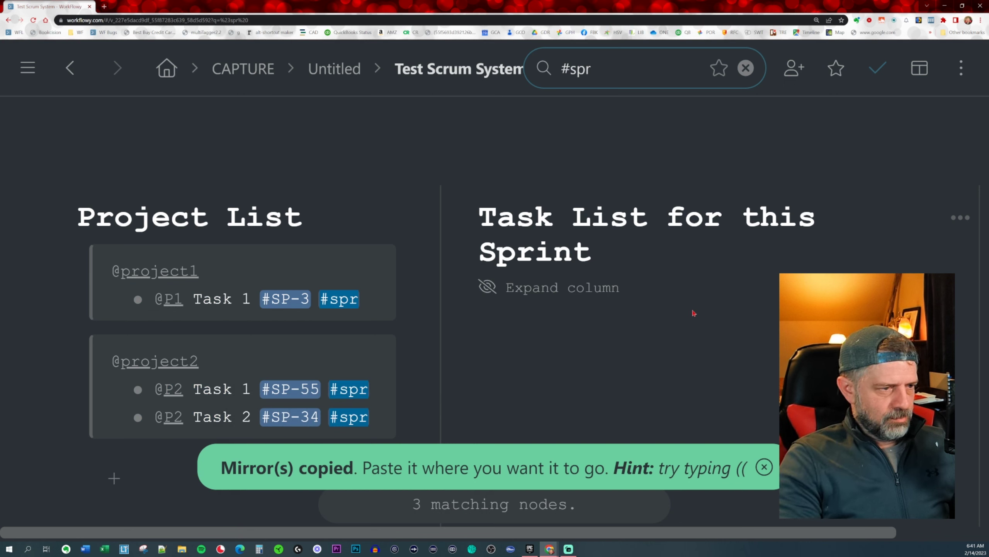
{"action": "left_click", "coordinate": [600, 288]}
{"action": "left_click", "coordinate": [603, 294]}
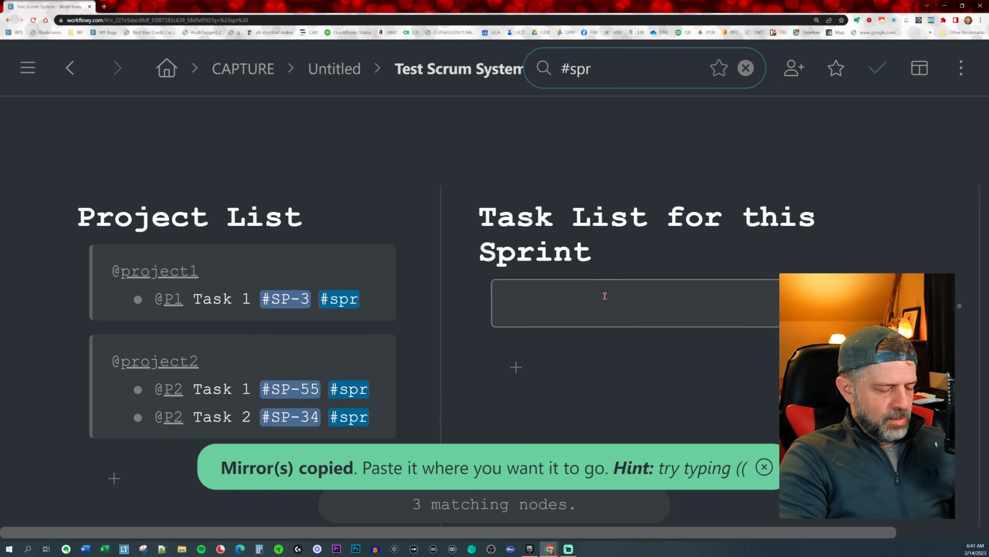
{"action": "key", "text": "ctrl+v"}
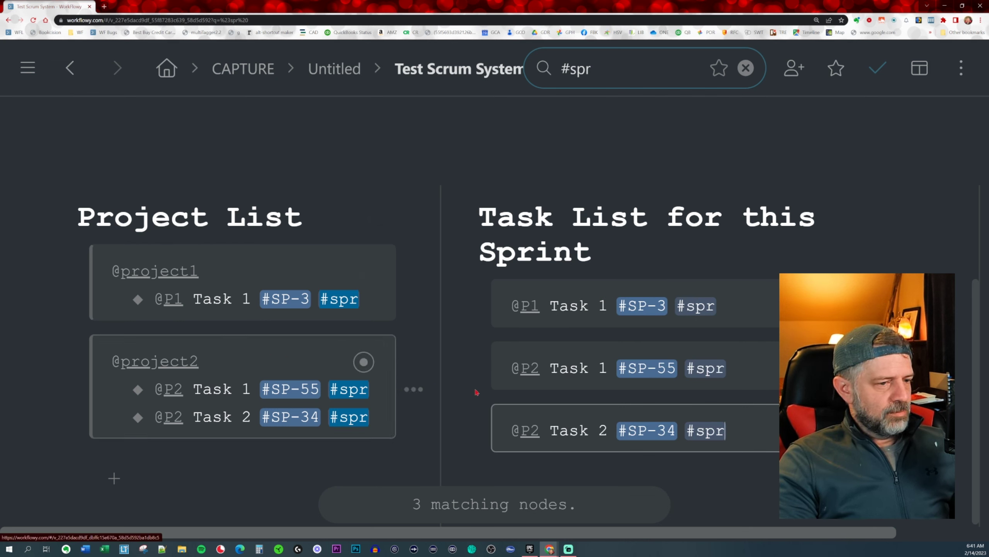
{"action": "left_click", "coordinate": [882, 81]}
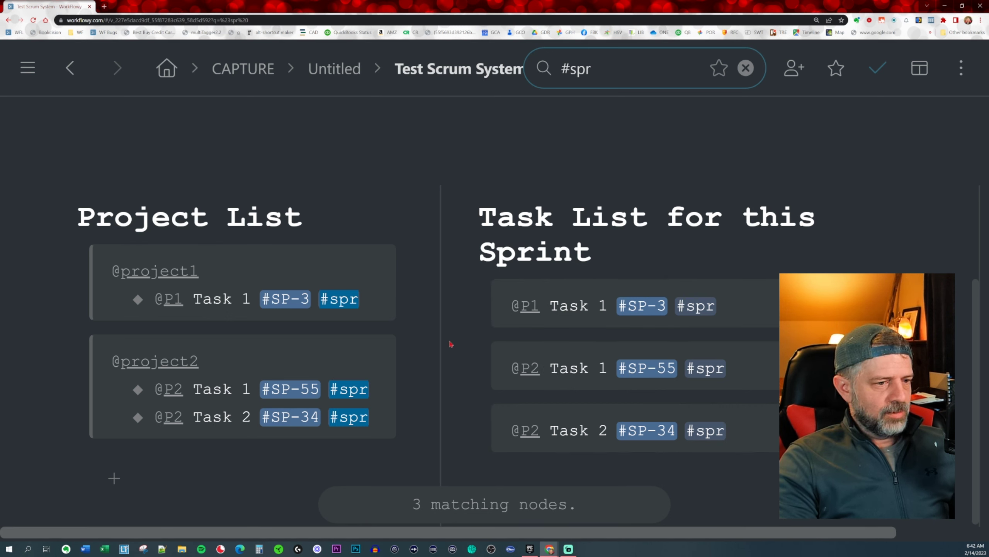
{"action": "key", "text": "ctrl+minus"}
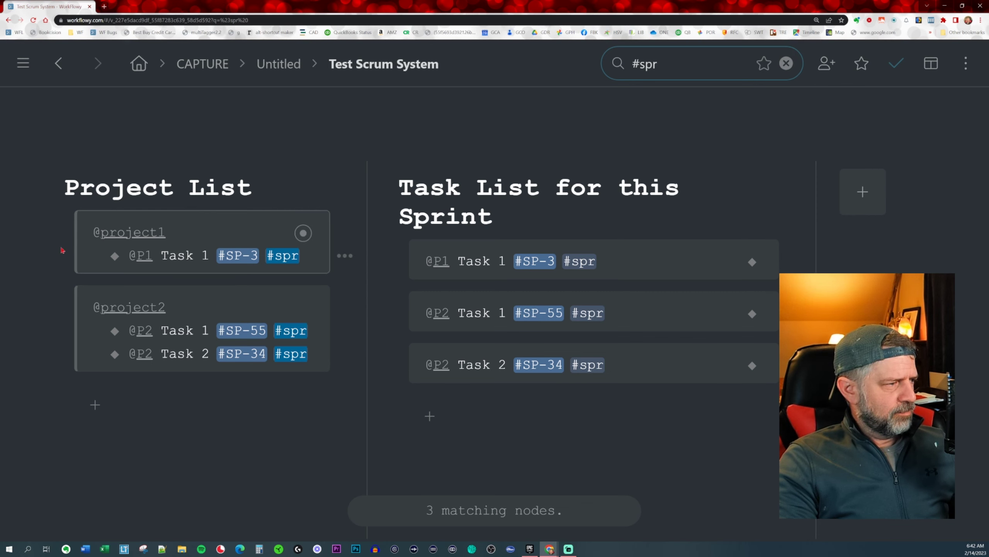
{"action": "left_click", "coordinate": [62, 233]}
{"action": "left_click", "coordinate": [62, 233]}
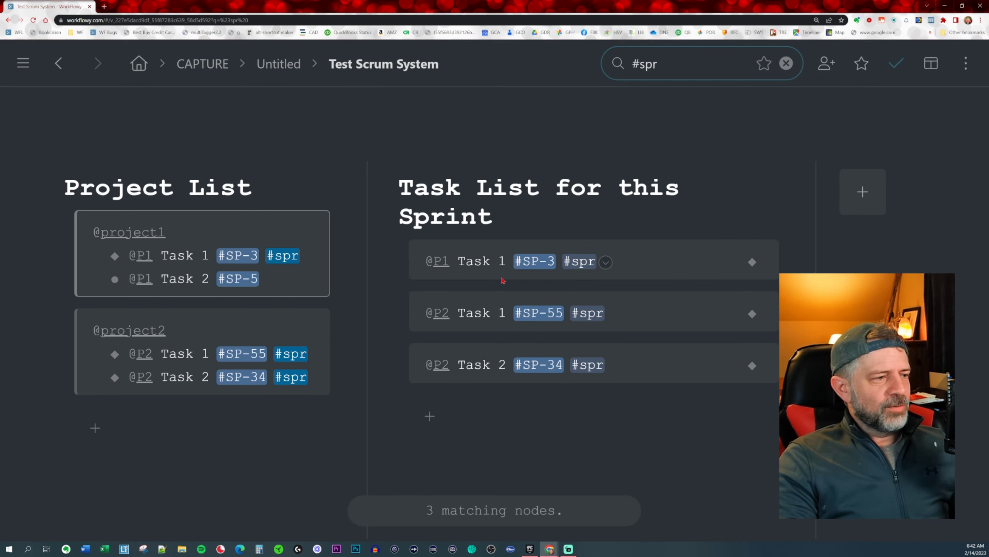
Open the Task List for this Sprint column as its own page
{"action": "left_click", "coordinate": [645, 259]}
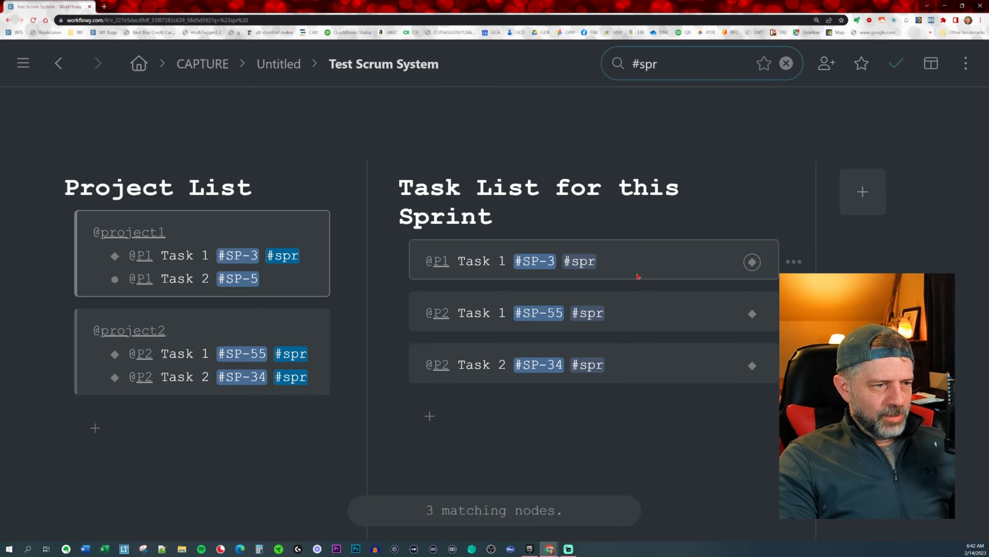
{"action": "left_click", "coordinate": [480, 193]}
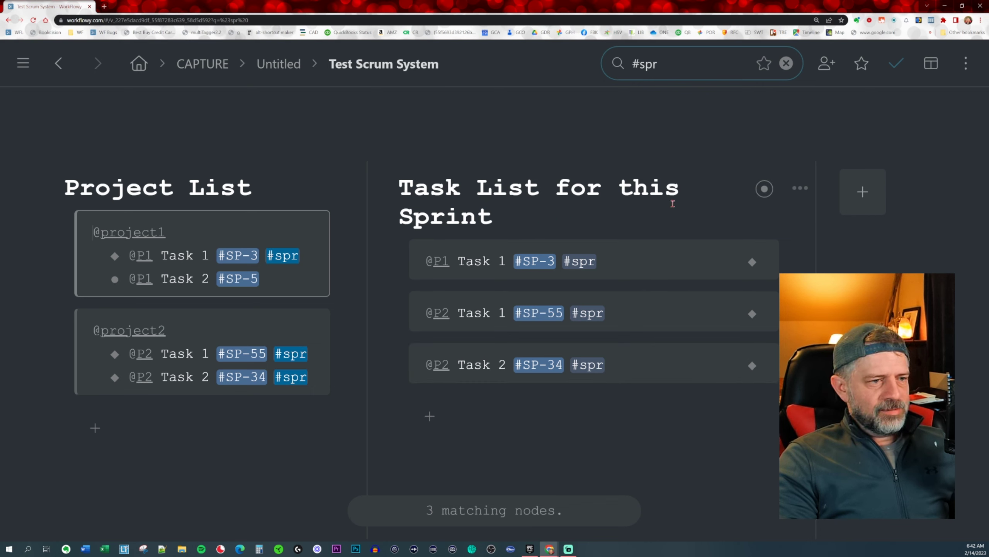
{"action": "left_click", "coordinate": [764, 189]}
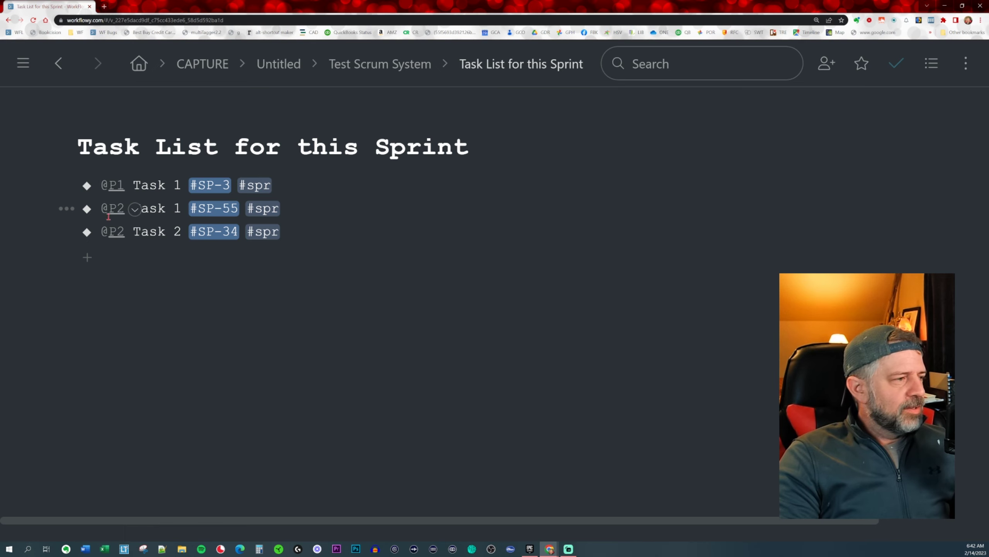
{"action": "key", "text": "ctrl+plus"}
{"action": "key", "text": "ctrl+plus"}
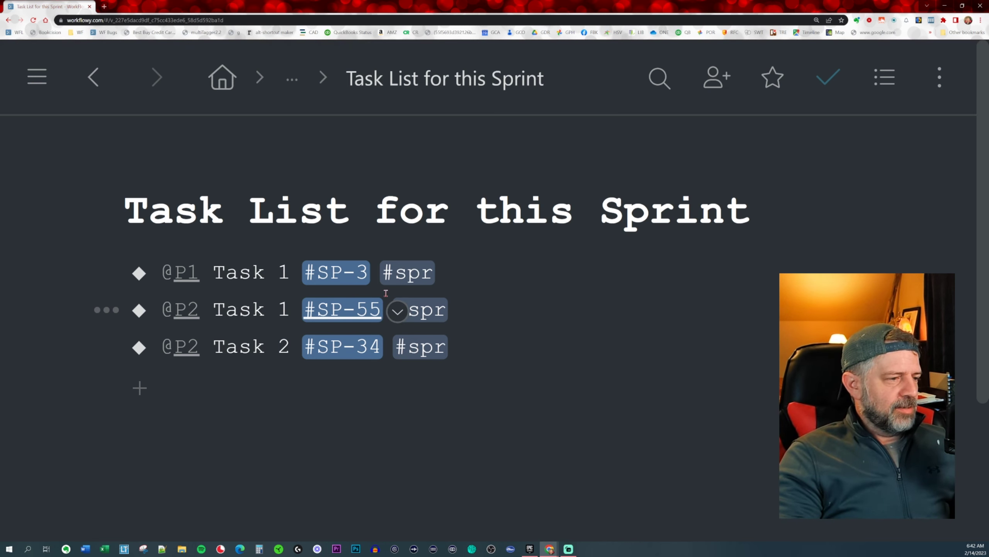
{"action": "scroll", "coordinate": [592, 272], "scroll_direction": "down", "scroll_amount": 2}
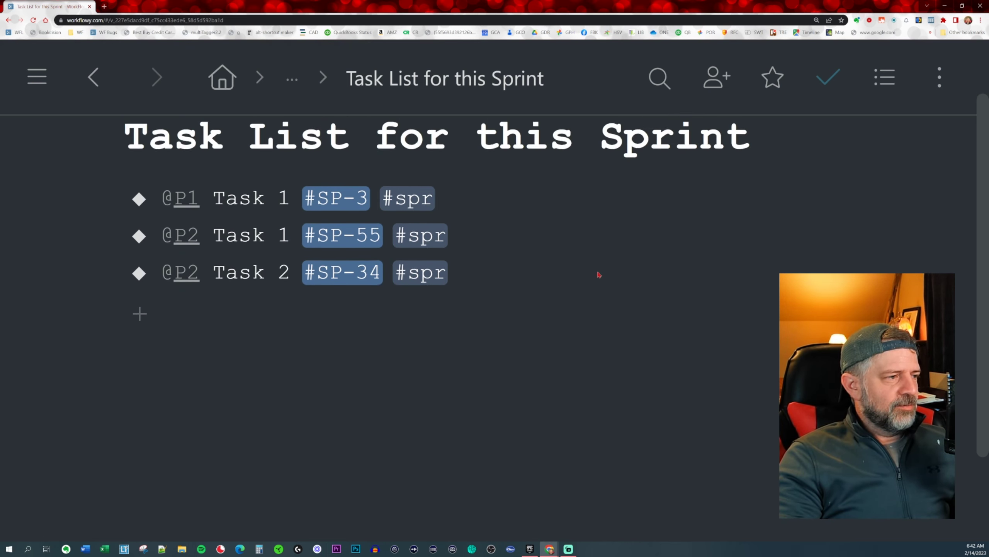
{"action": "scroll", "coordinate": [599, 274], "scroll_direction": "up", "scroll_amount": 2}
{"action": "left_click_drag", "start_coordinate": [258, 245], "coordinate": [267, 244]}
{"action": "key", "text": "ctrl+Return"}
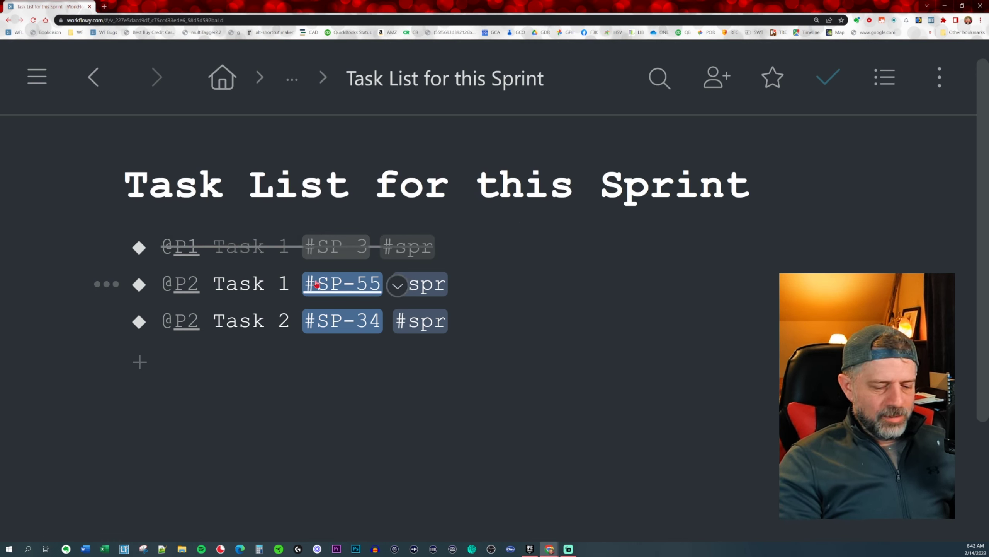
{"action": "key", "text": "ctrl+Return"}
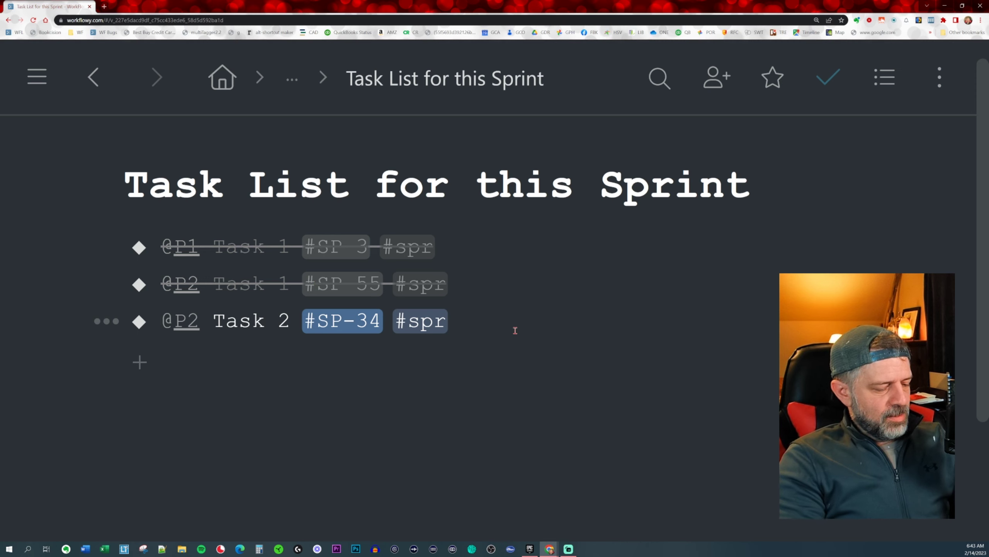
Total the sprint list's pending and completed story points with the WFx command sp, check the completed figure, and close the summary
{"action": "key", "text": "alt+x"}
{"action": "type", "text": "sp"}
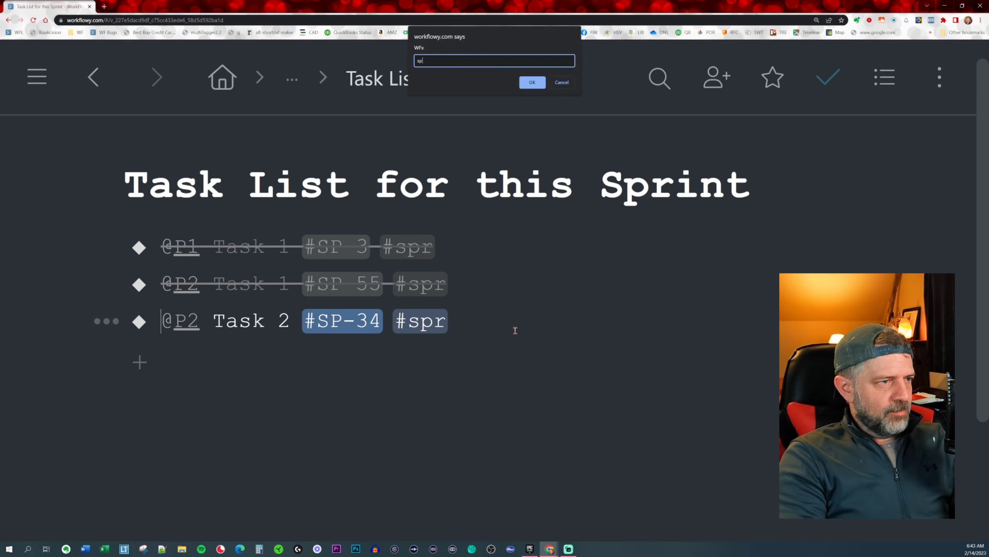
{"action": "key", "text": "Return"}
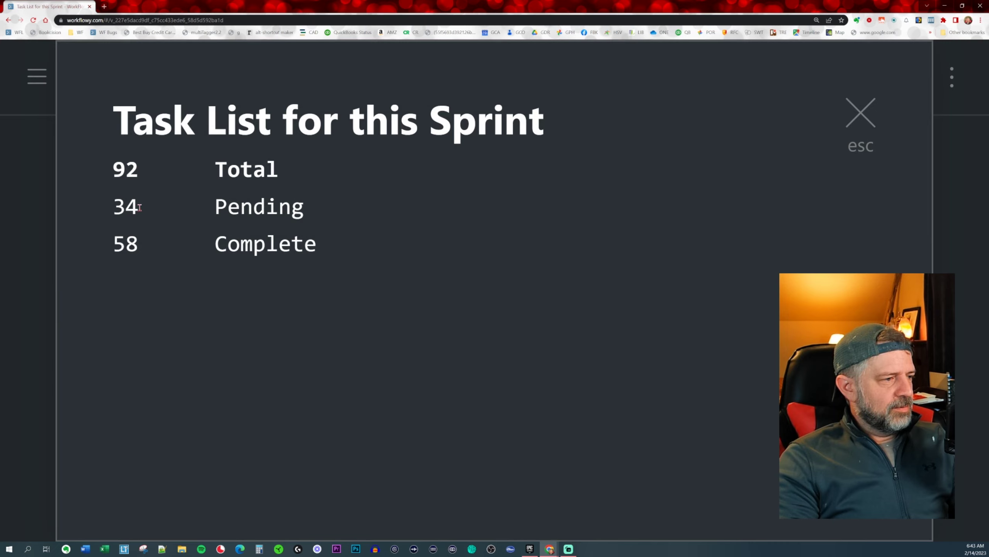
{"action": "left_click_drag", "start_coordinate": [316, 242], "coordinate": [127, 306]}
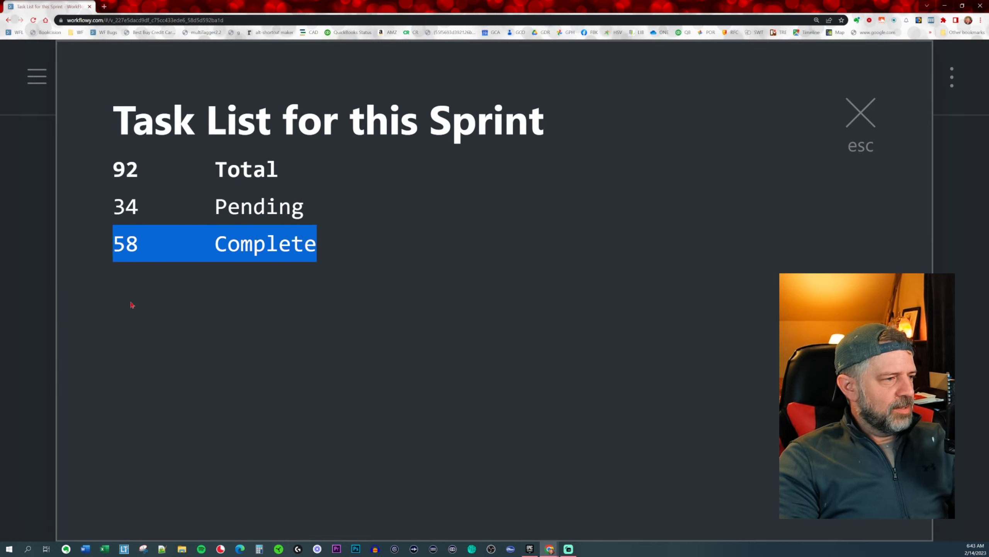
{"action": "left_click", "coordinate": [861, 113]}
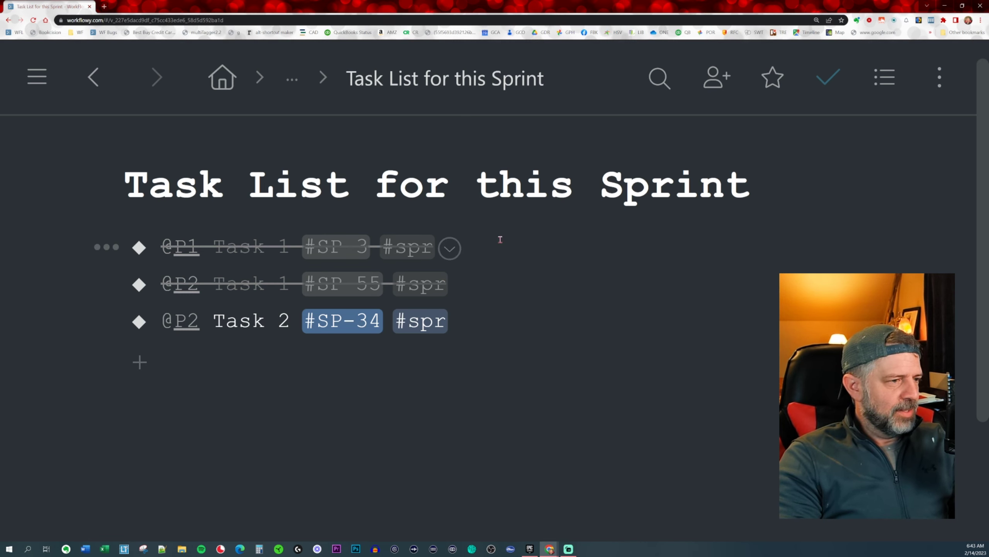
Return to the Test Scrum System board and expand the Task List for this Sprint column
{"action": "key", "text": "ctrl+minus"}
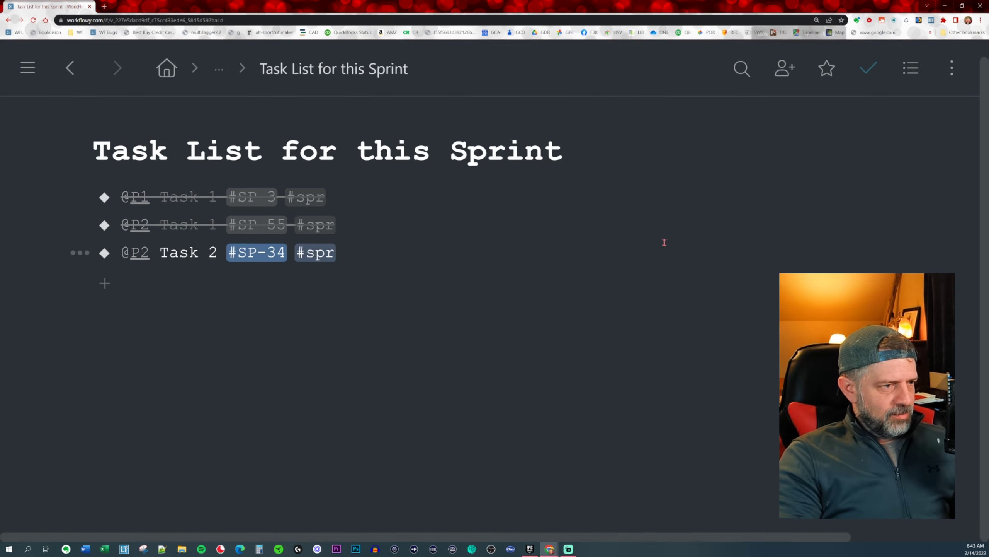
{"action": "left_click", "coordinate": [442, 73]}
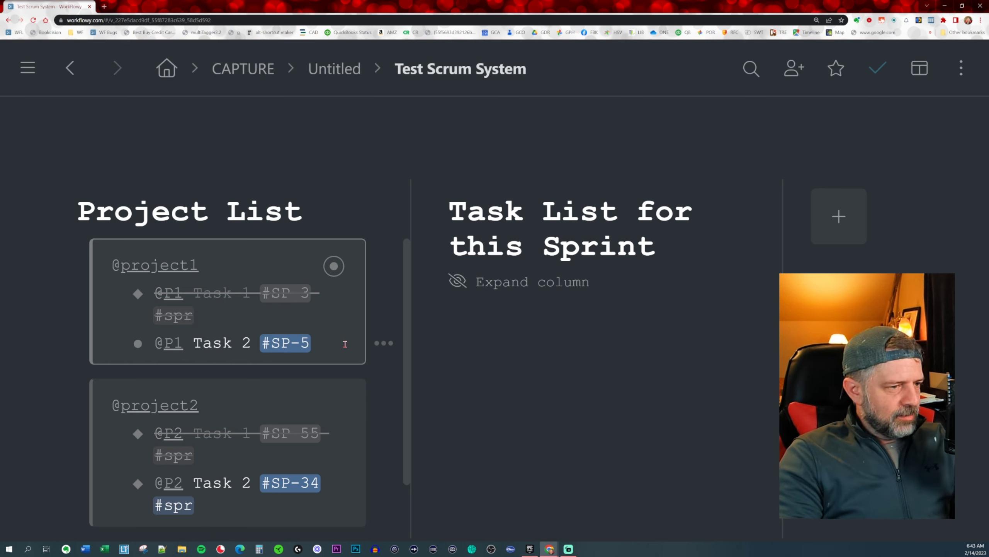
{"action": "left_click", "coordinate": [526, 286]}
{"action": "left_click", "coordinate": [330, 343]}
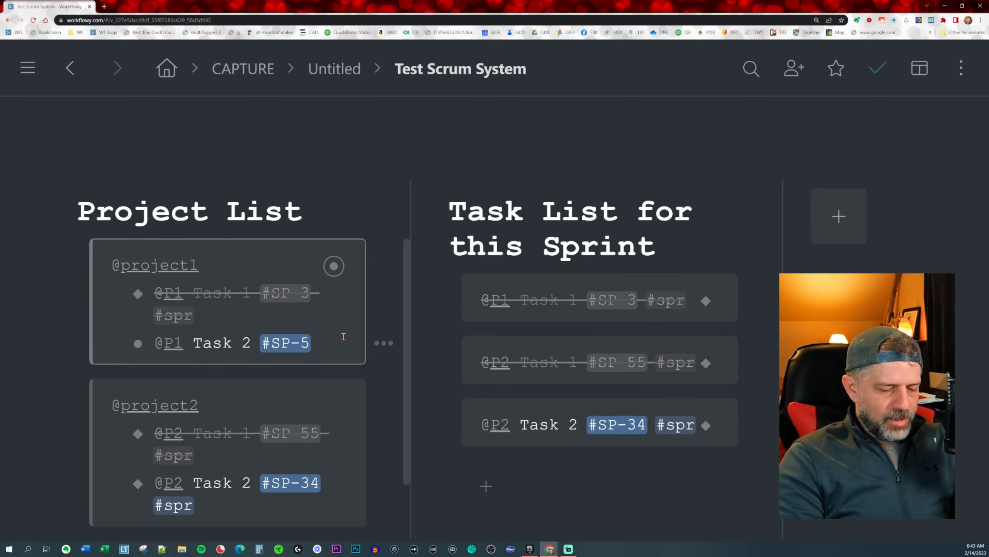
{"action": "key", "text": "Return"}
{"action": "type", "text": "@p"}
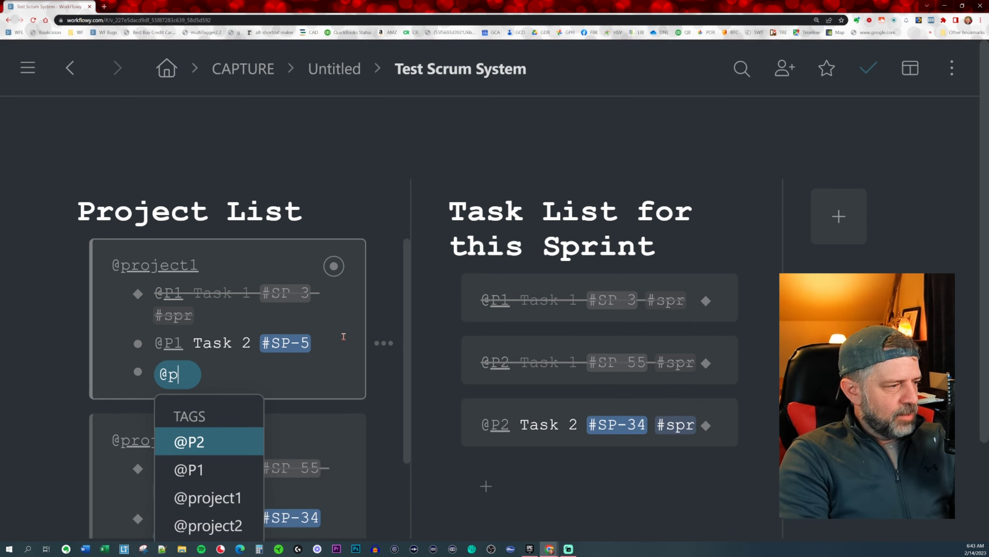
{"action": "key", "text": "BackSpace"}
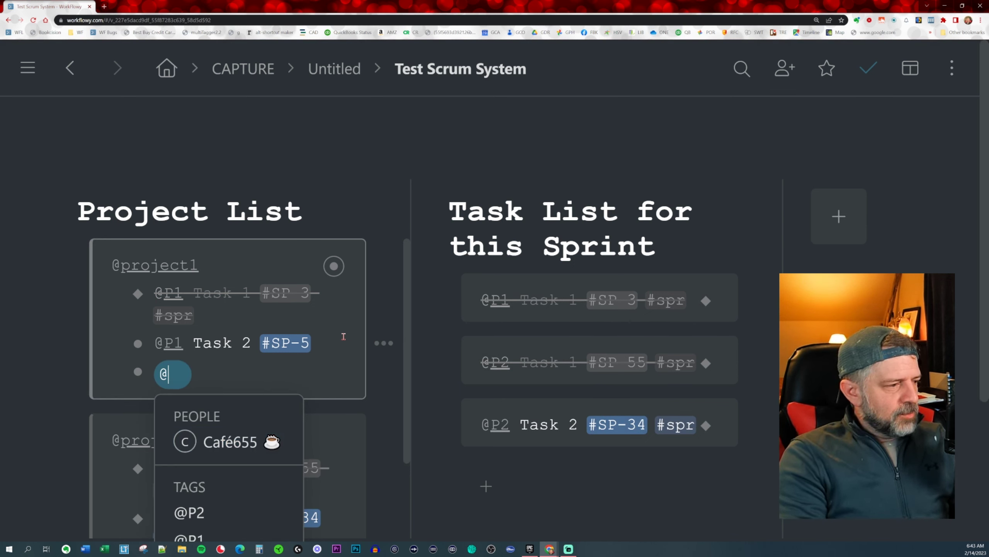
{"action": "type", "text": "P1 Task"}
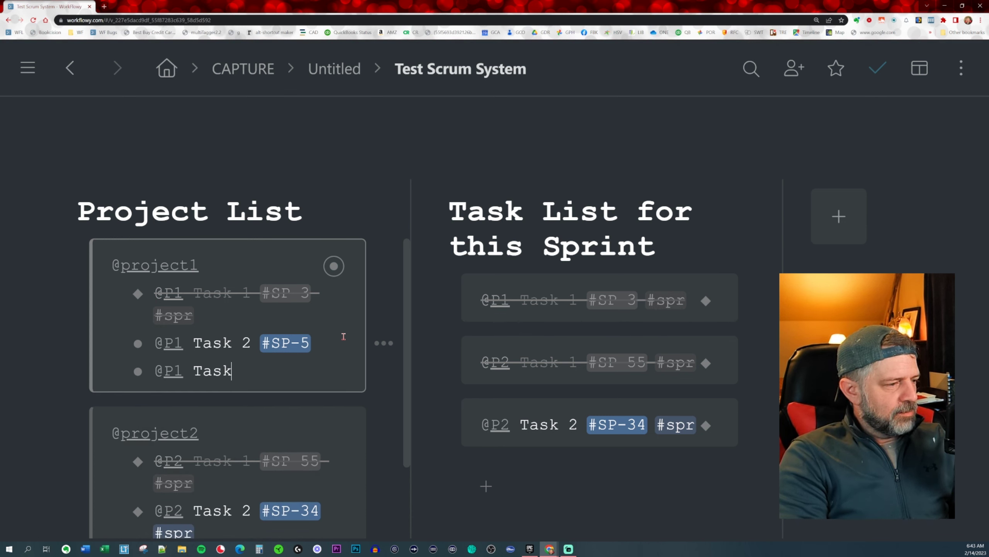
{"action": "type", "text": " 3 Ef"}
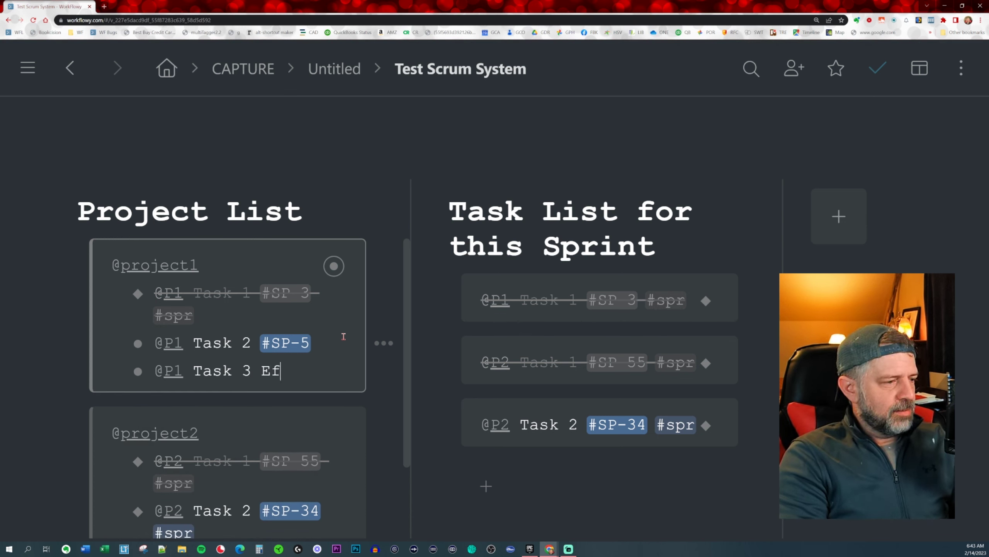
{"action": "key", "text": "BackSpace"}
{"action": "key", "text": "BackSpace"}
{"action": "type", "text": "#f"}
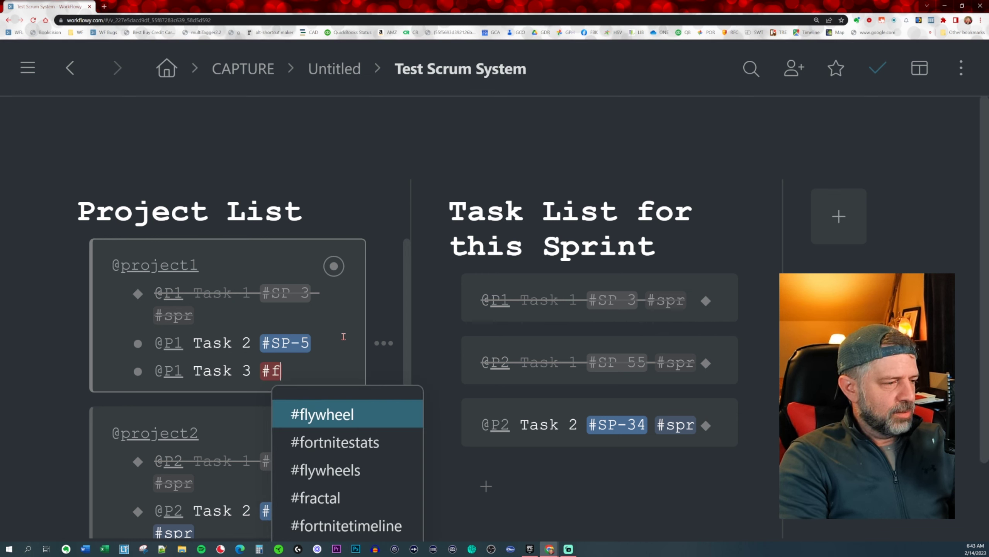
{"action": "type", "text": " /s"}
{"action": "key", "text": "Return"}
{"action": "type", "text": "#SP-3"}
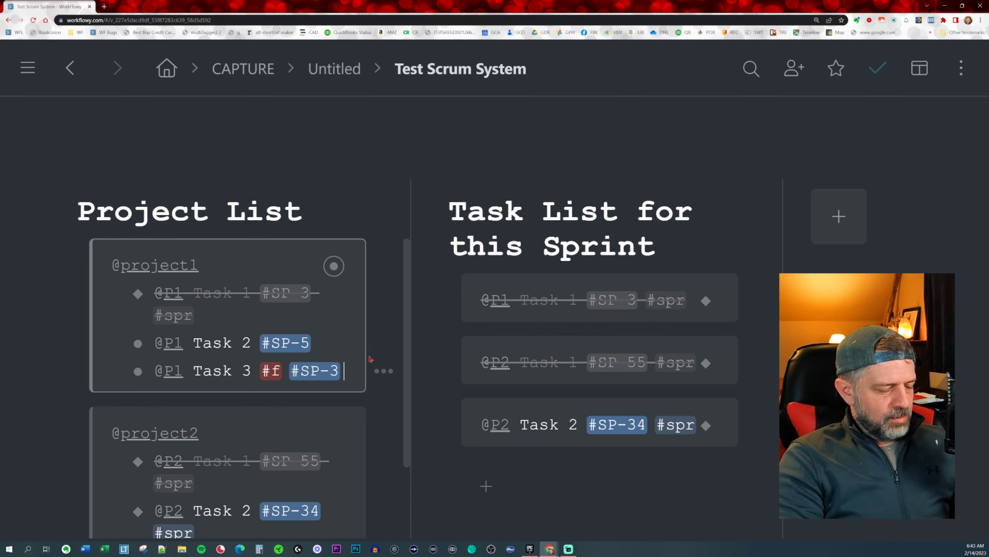
{"action": "key", "text": "alt+shift+m"}
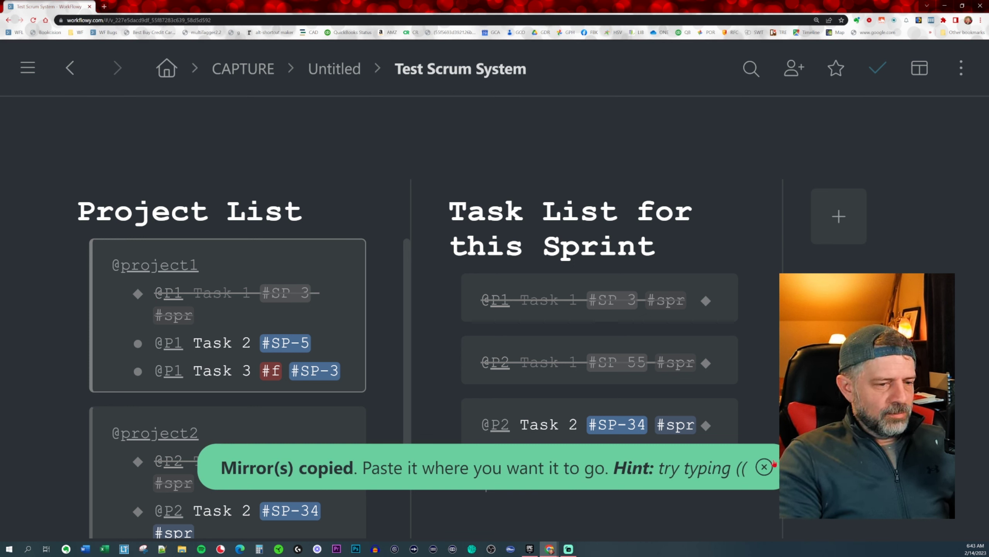
{"action": "left_click", "coordinate": [563, 487]}
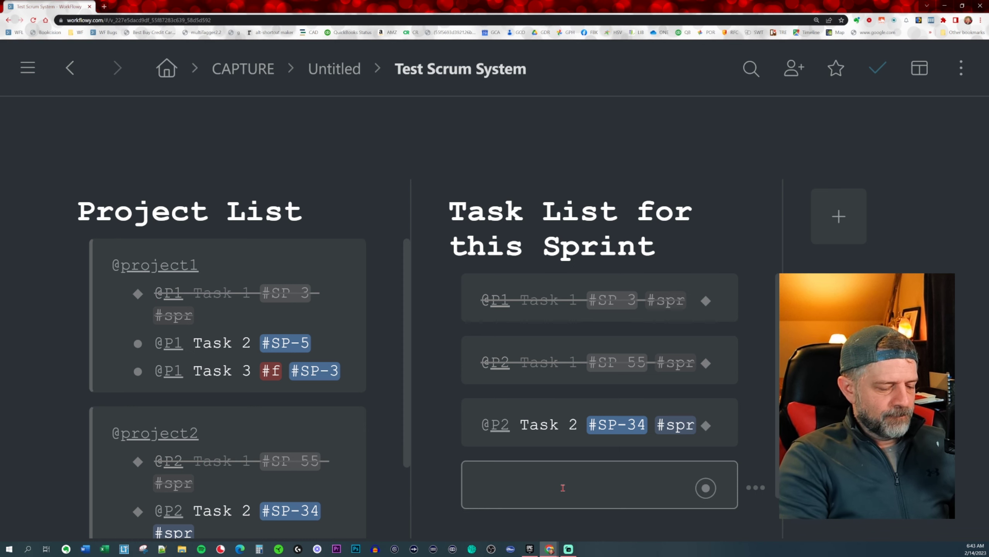
{"action": "key", "text": "ctrl+v"}
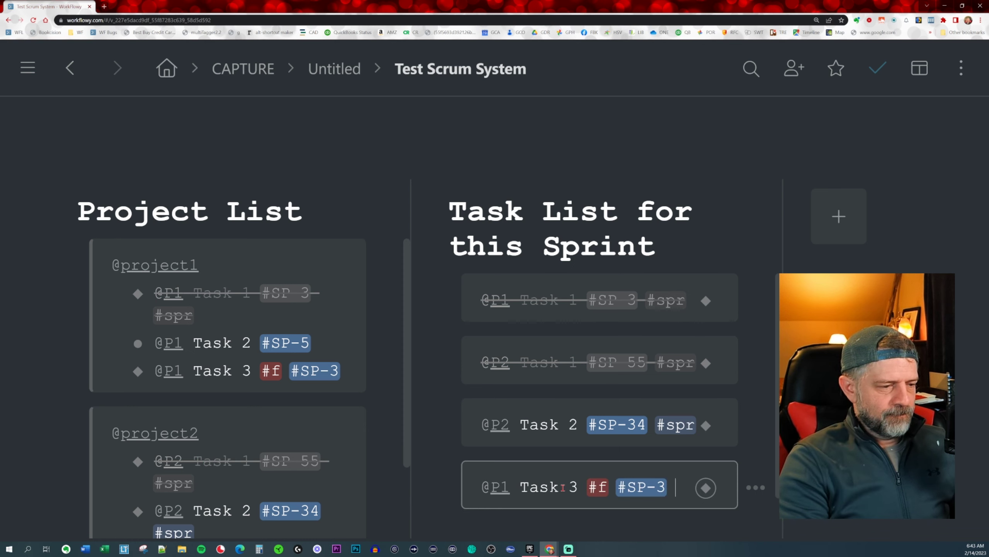
{"action": "left_click", "coordinate": [600, 492]}
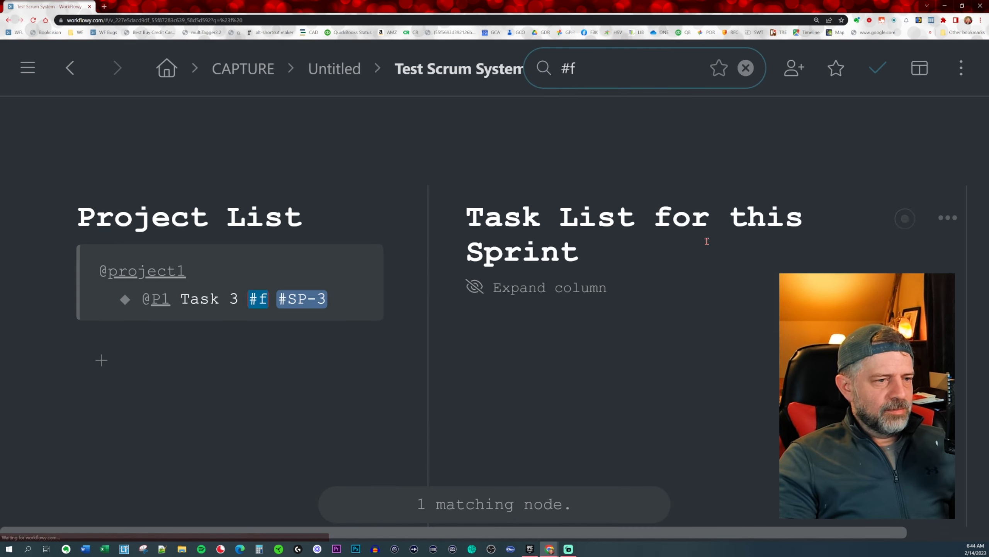
{"action": "left_click", "coordinate": [905, 221]}
{"action": "left_click", "coordinate": [237, 280]}
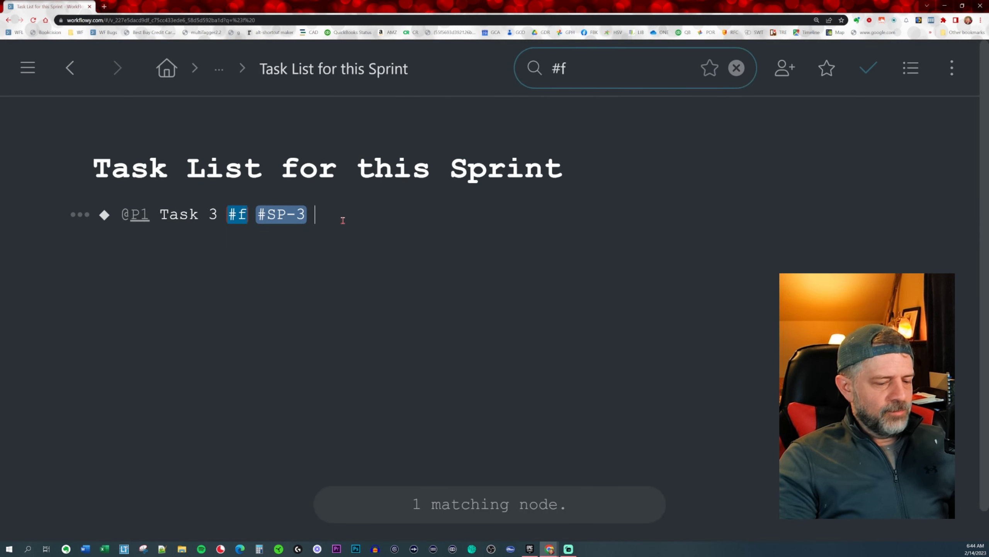
{"action": "key", "text": "ctrl+Return"}
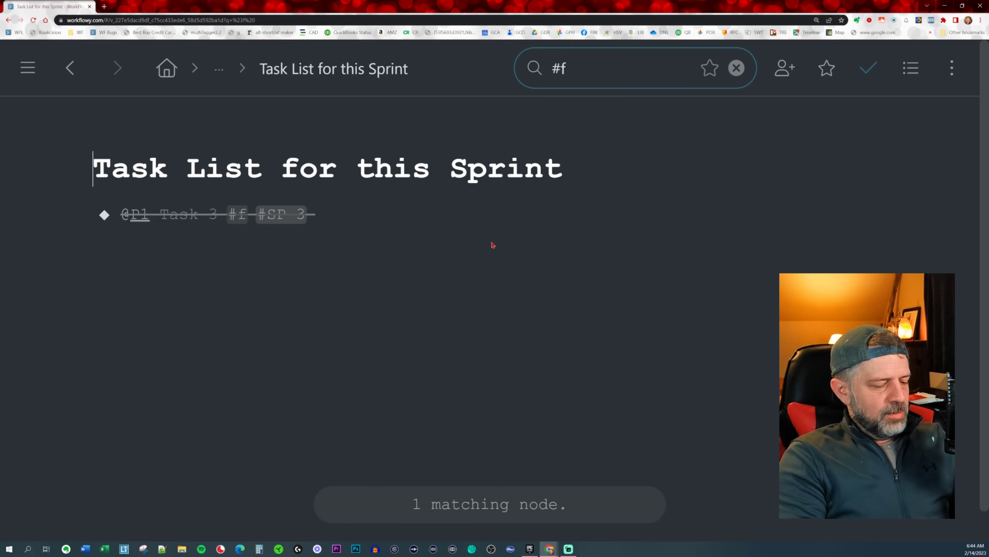
Total the story points of the #f-tagged sprint tasks using the WFx prompt, and close the summary
{"action": "key", "text": "alt+x"}
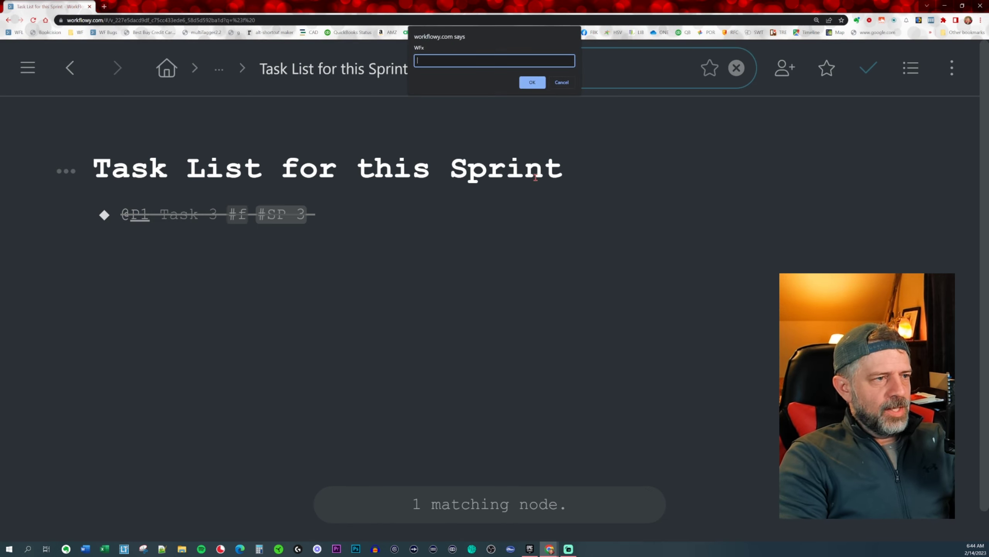
{"action": "key", "text": "Return"}
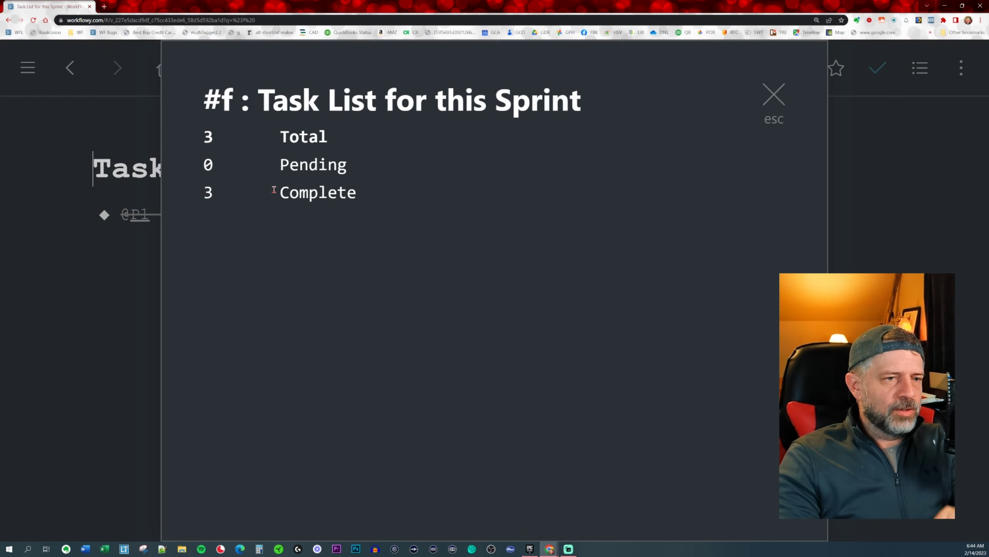
{"action": "left_click", "coordinate": [774, 109]}
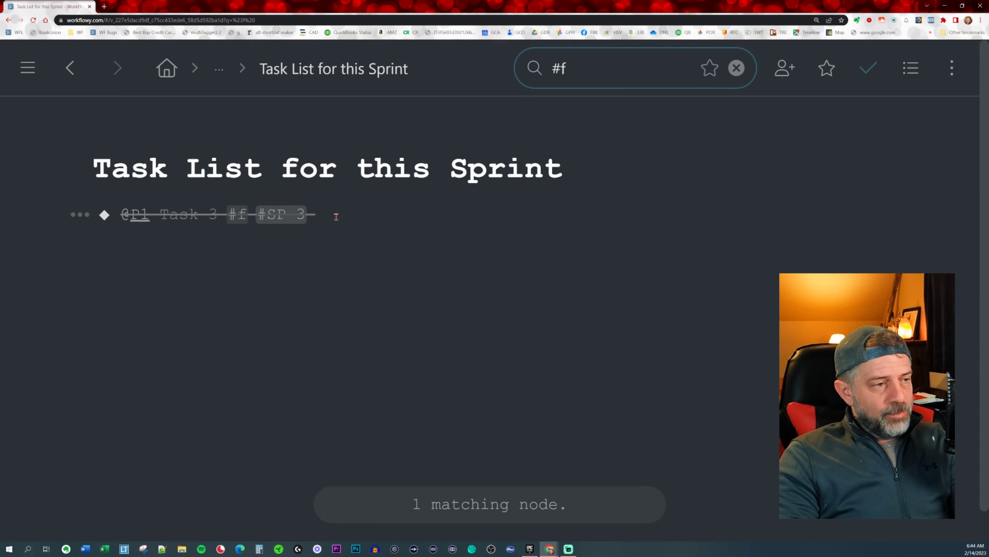
Return to the unfiltered Test Scrum System board and review the tasks under both projects
{"action": "left_click", "coordinate": [218, 68]}
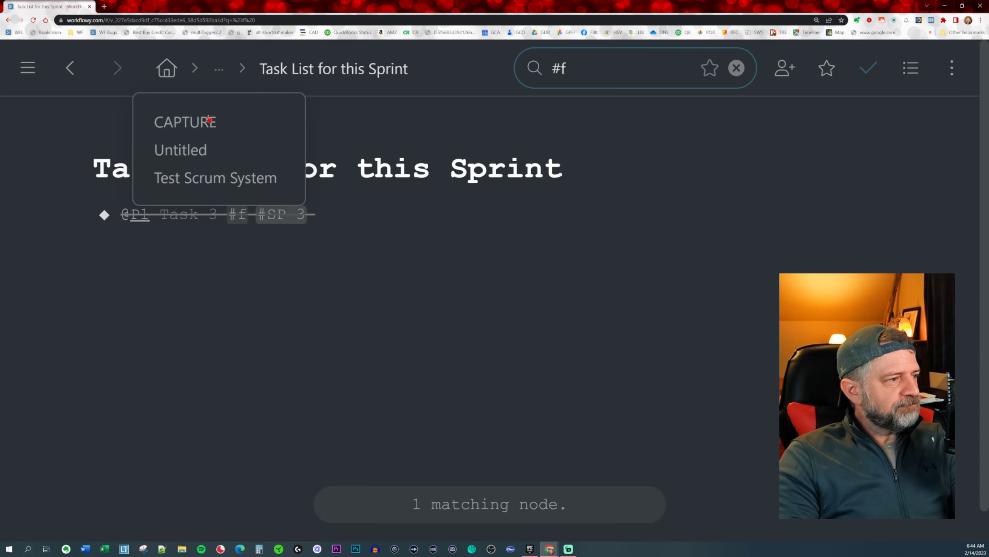
{"action": "left_click", "coordinate": [201, 176]}
{"action": "scroll", "coordinate": [198, 369], "scroll_direction": "down", "scroll_amount": 1}
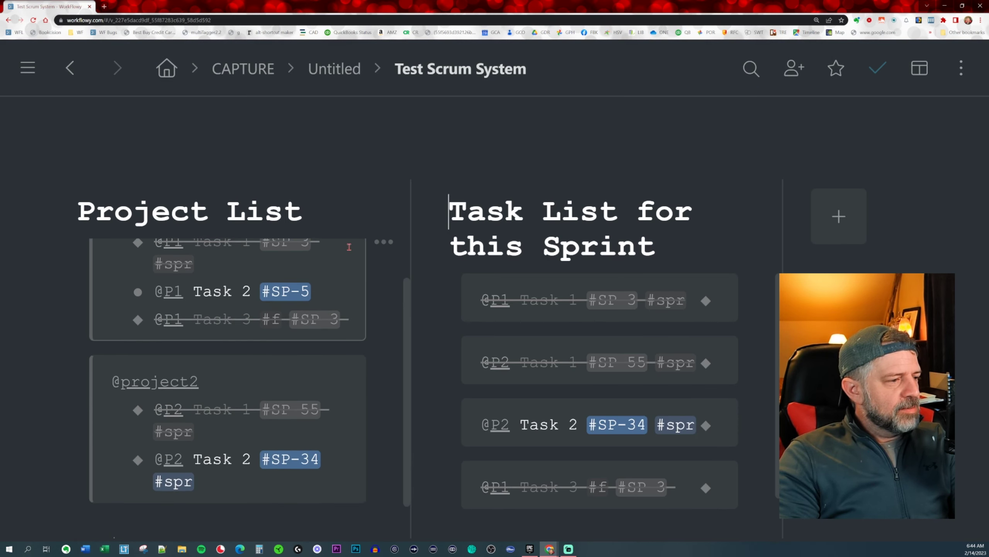
{"action": "scroll", "coordinate": [198, 368], "scroll_direction": "up", "scroll_amount": 1}
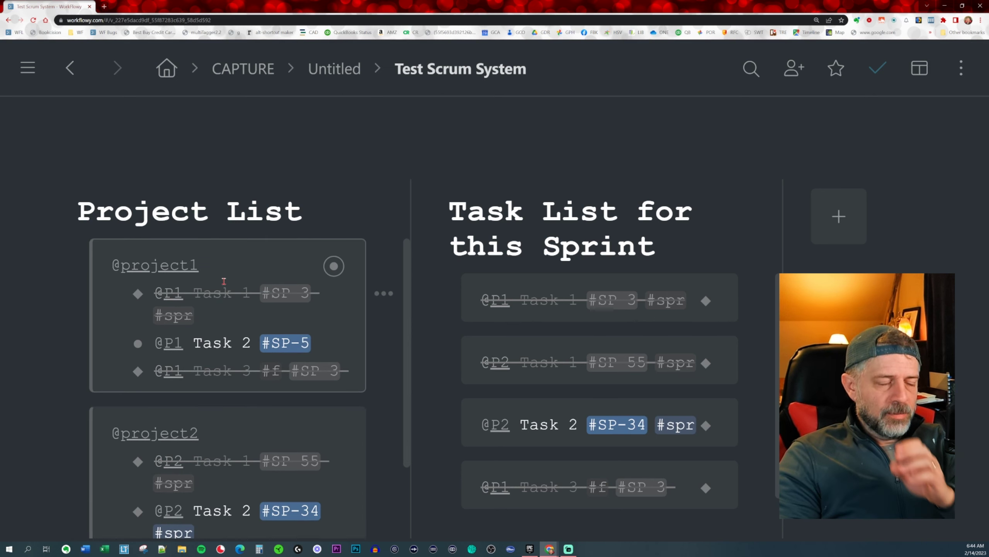
{"action": "scroll", "coordinate": [234, 411], "scroll_direction": "down", "scroll_amount": 1}
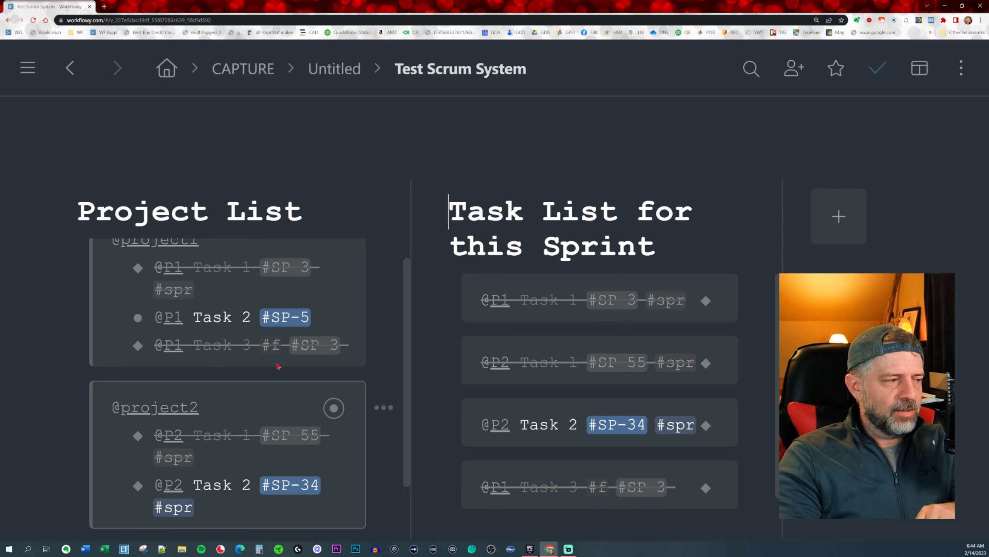
{"action": "scroll", "coordinate": [234, 300], "scroll_direction": "up", "scroll_amount": 1}
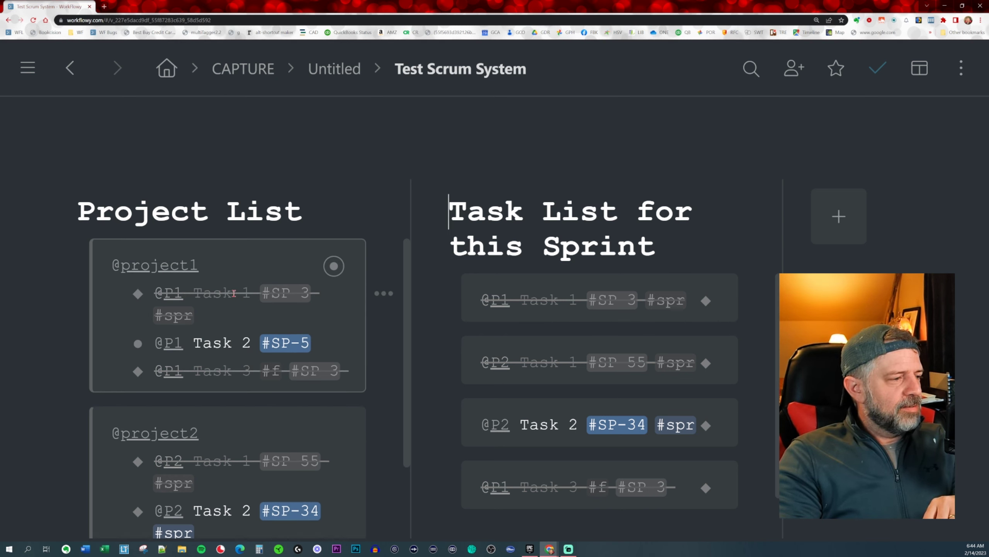
{"action": "left_click_drag", "start_coordinate": [236, 303], "coordinate": [241, 371]}
{"action": "left_click", "coordinate": [383, 371]}
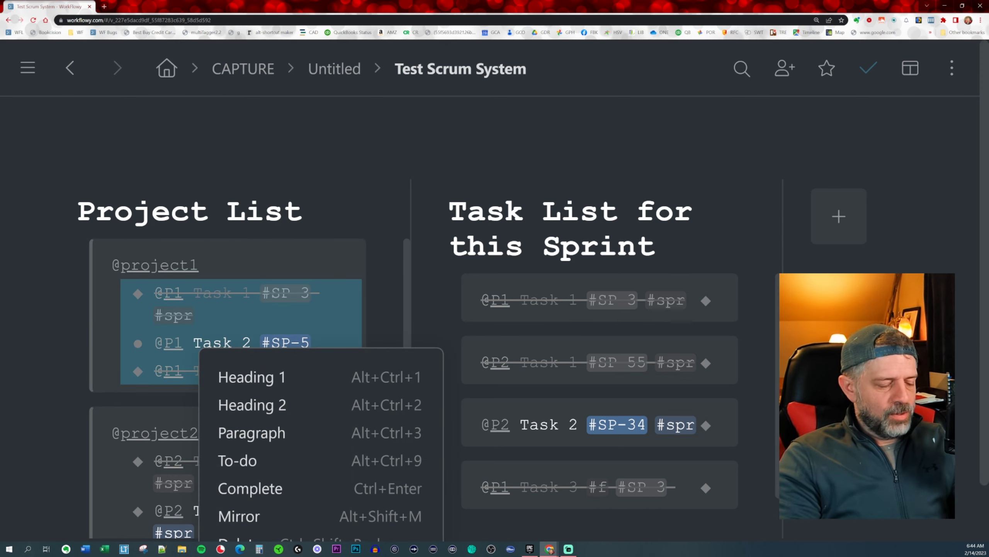
{"action": "key", "text": "alt+x"}
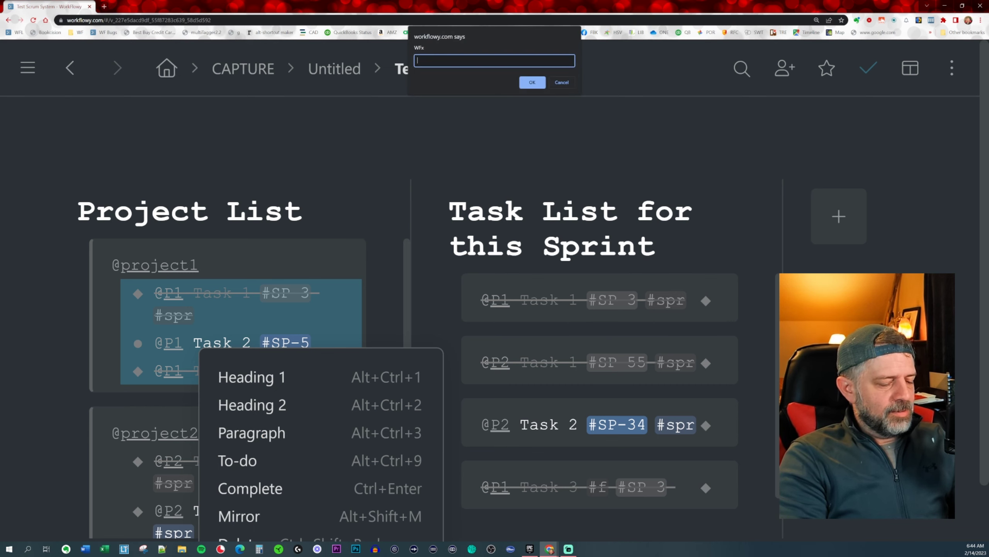
{"action": "key", "text": "Return"}
{"action": "type", "text": "#w"}
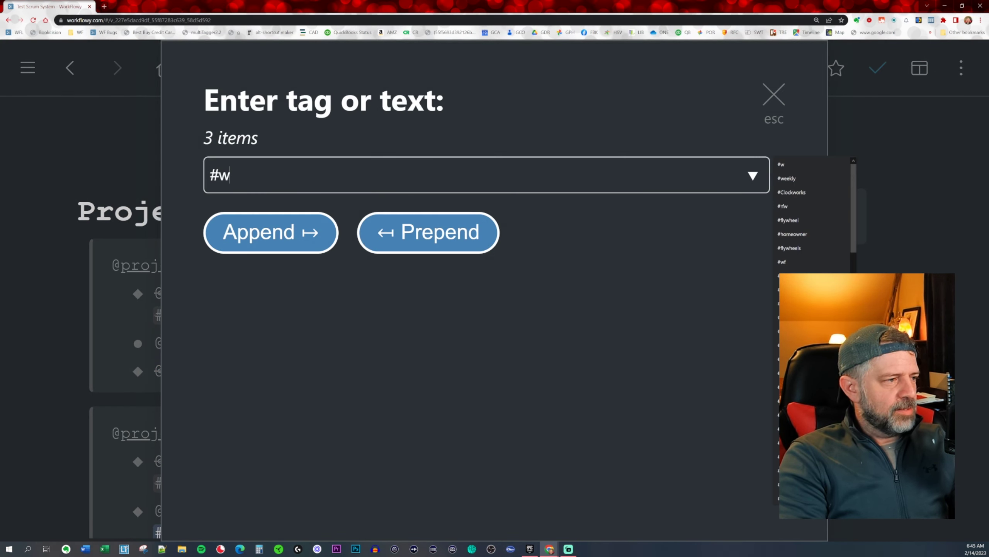
{"action": "key", "text": "Return"}
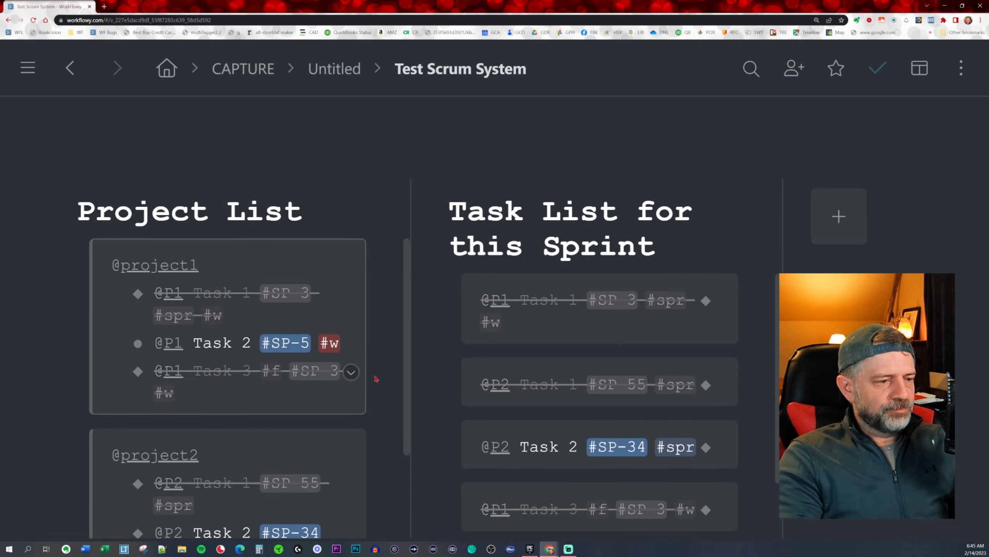
Total the story points of the #w-tagged tasks in Task List for this Sprint using the WFx command spc, and close the summary
{"action": "left_click", "coordinate": [721, 215]}
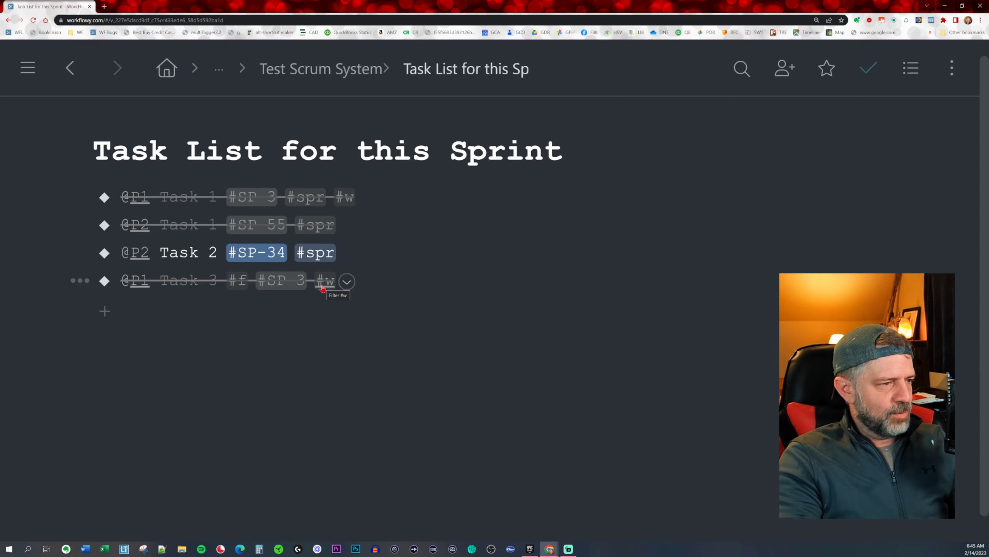
{"action": "left_click", "coordinate": [344, 197]}
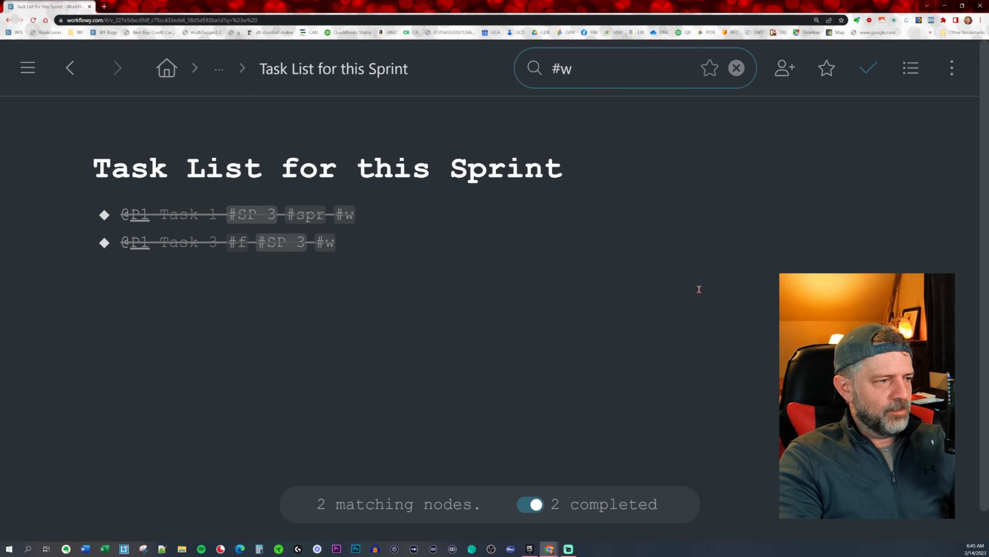
{"action": "key", "text": "alt+x"}
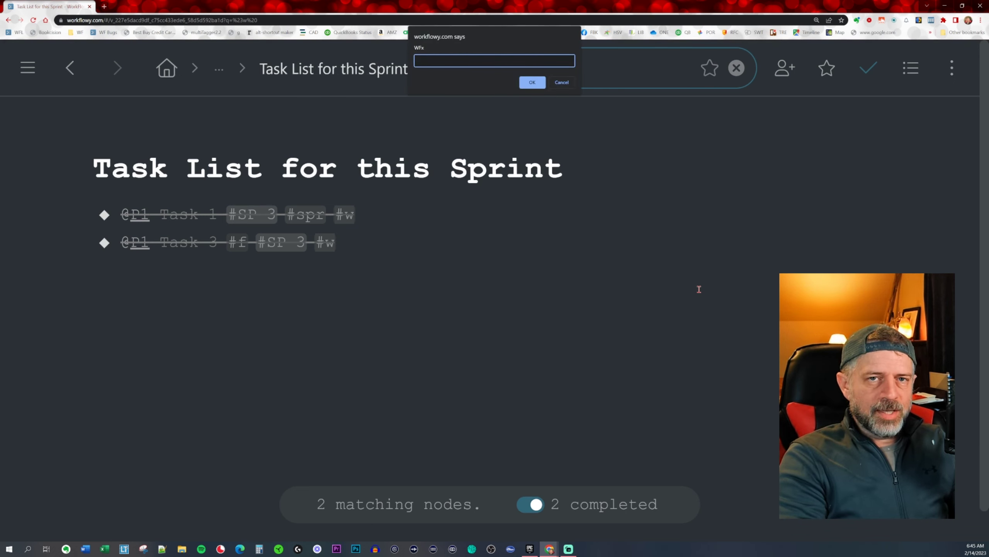
{"action": "type", "text": "sp"}
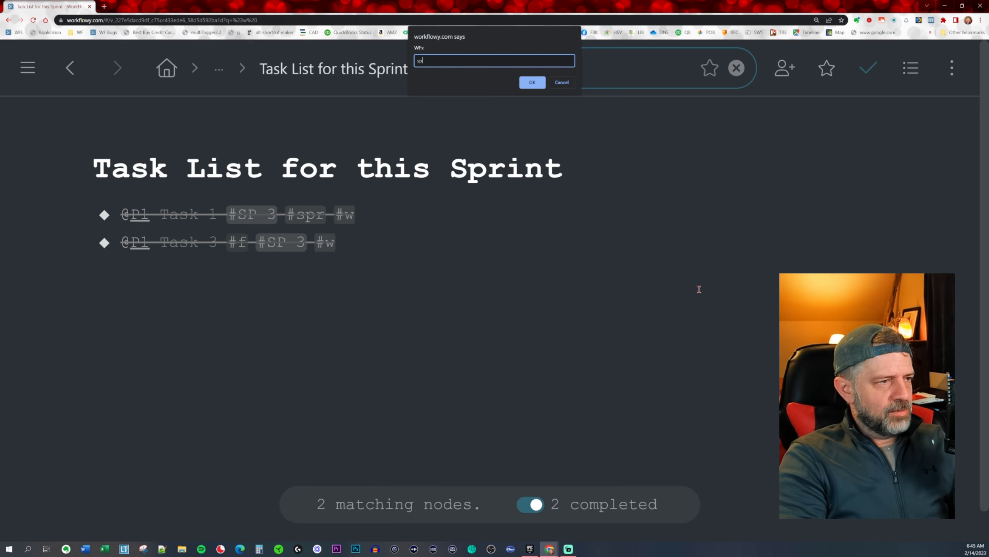
{"action": "type", "text": "c"}
{"action": "key", "text": "Return"}
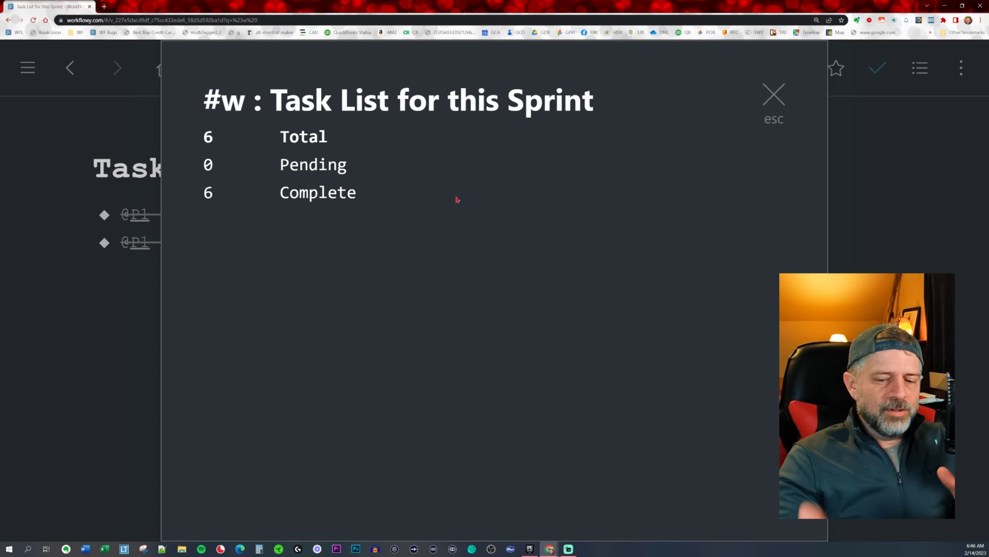
{"action": "left_click", "coordinate": [758, 100]}
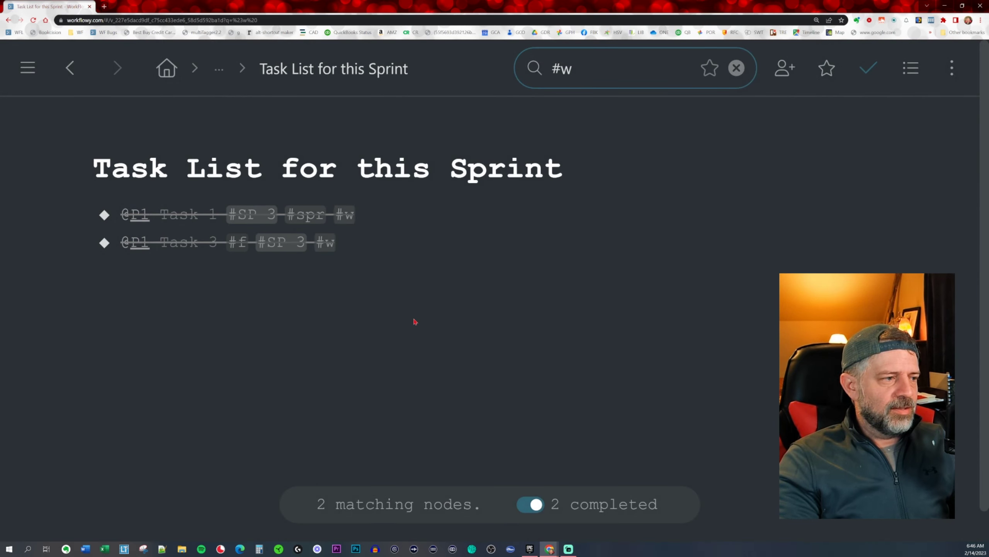
Return to the unfiltered Test Scrum System board and reduce the page zoom to 200% to view both columns
{"action": "left_click", "coordinate": [219, 68]}
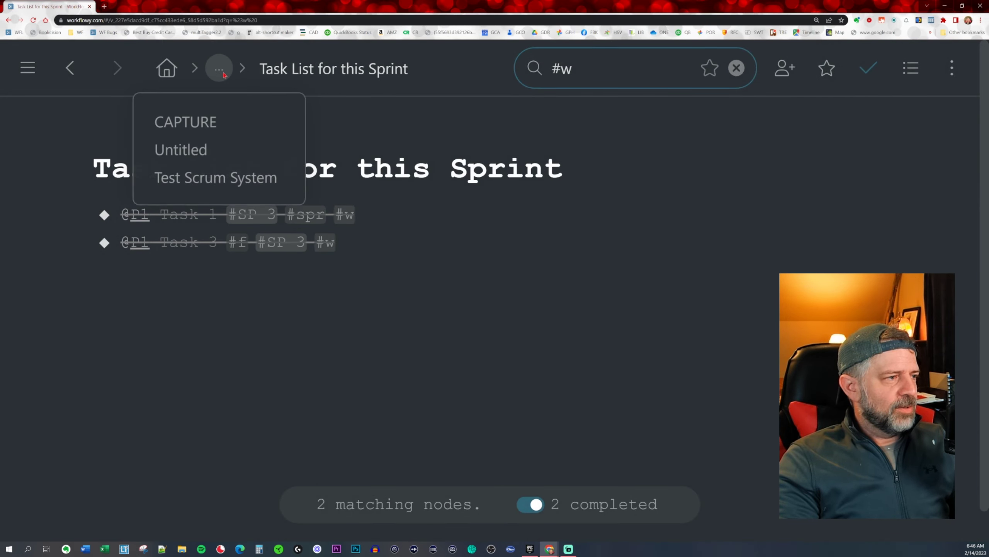
{"action": "left_click", "coordinate": [214, 176]}
{"action": "key", "text": "ctrl+minus"}
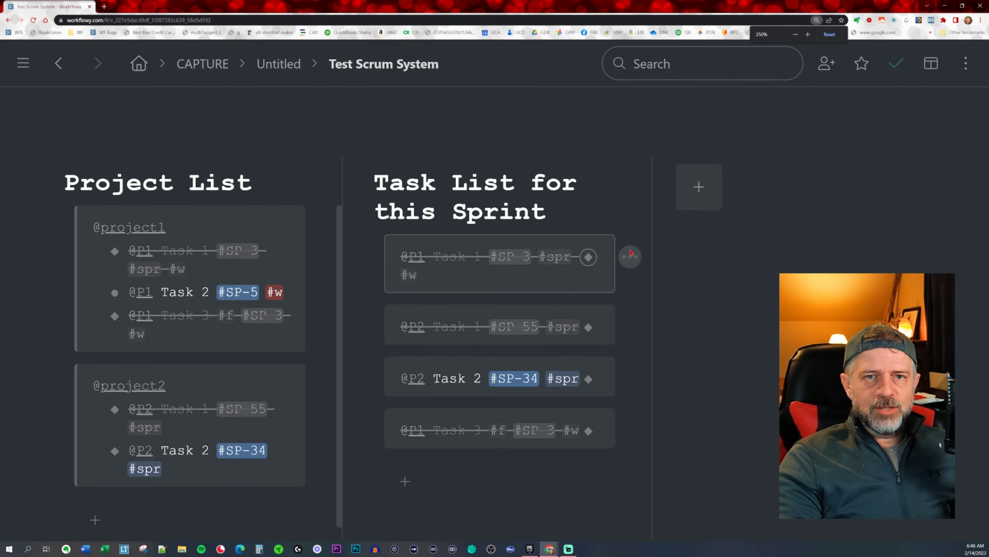
{"action": "key", "text": "ctrl+minus"}
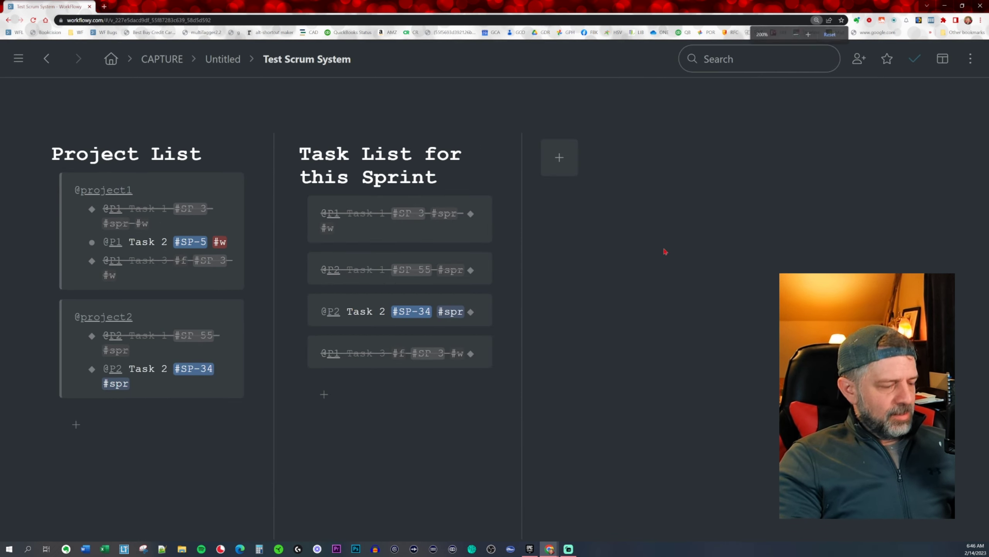
Jump to the WorkFlowy Reference page using the WFx prompt and open WFx PowerPack
{"action": "key", "text": "alt+x"}
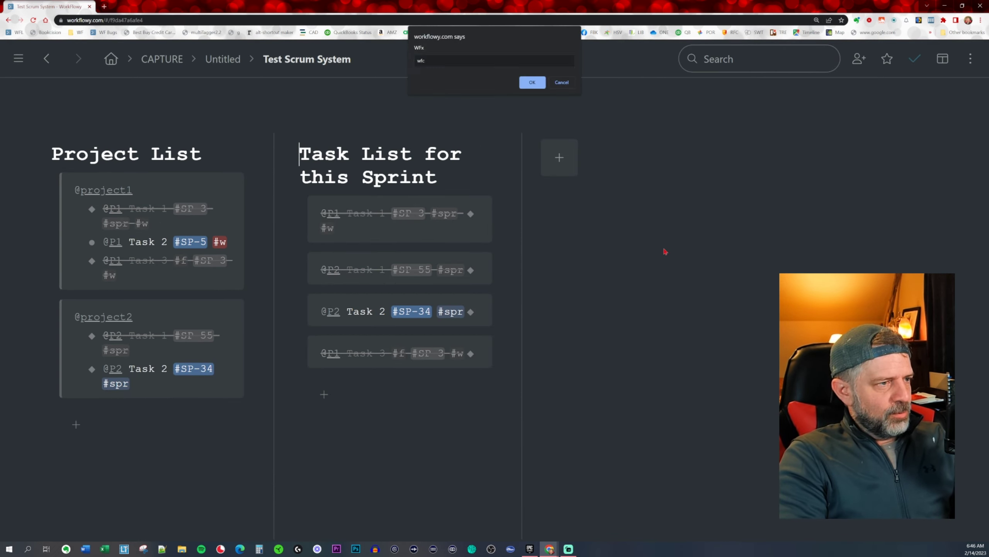
{"action": "key", "text": "Return"}
{"action": "left_click", "coordinate": [77, 176]}
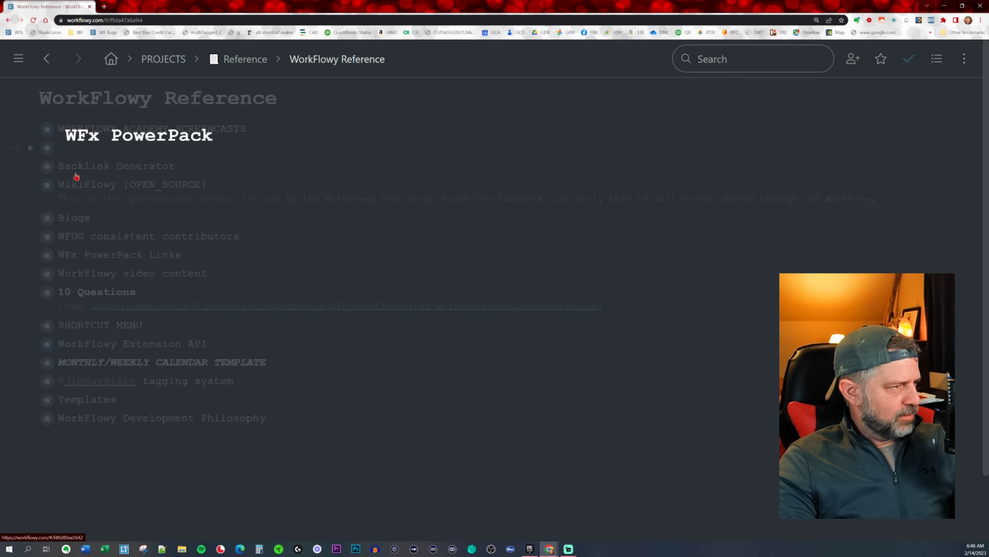
Collapse Descendant Counter in the COUNT section and open Story Points Counter as its own page
{"action": "scroll", "coordinate": [392, 269], "scroll_direction": "down", "scroll_amount": 3}
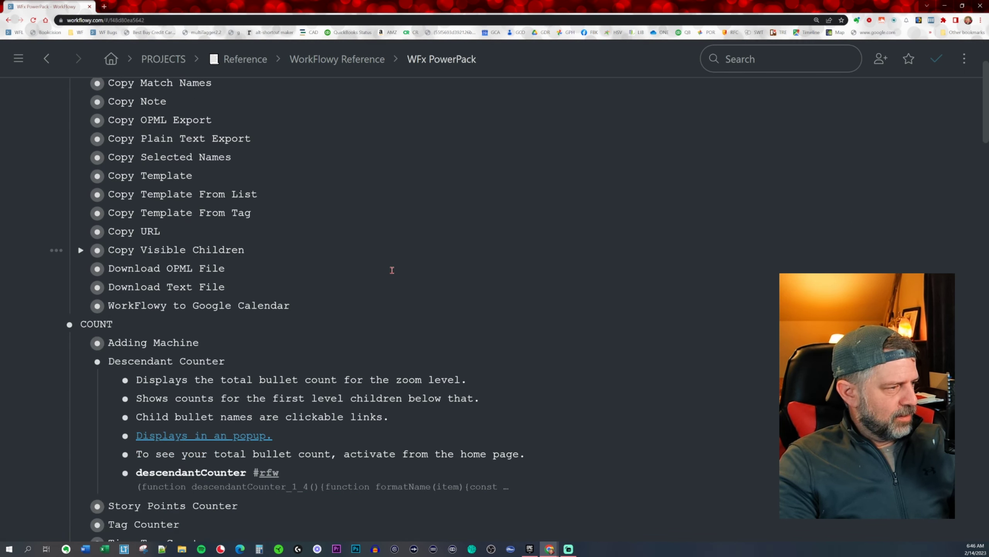
{"action": "left_click", "coordinate": [81, 362]}
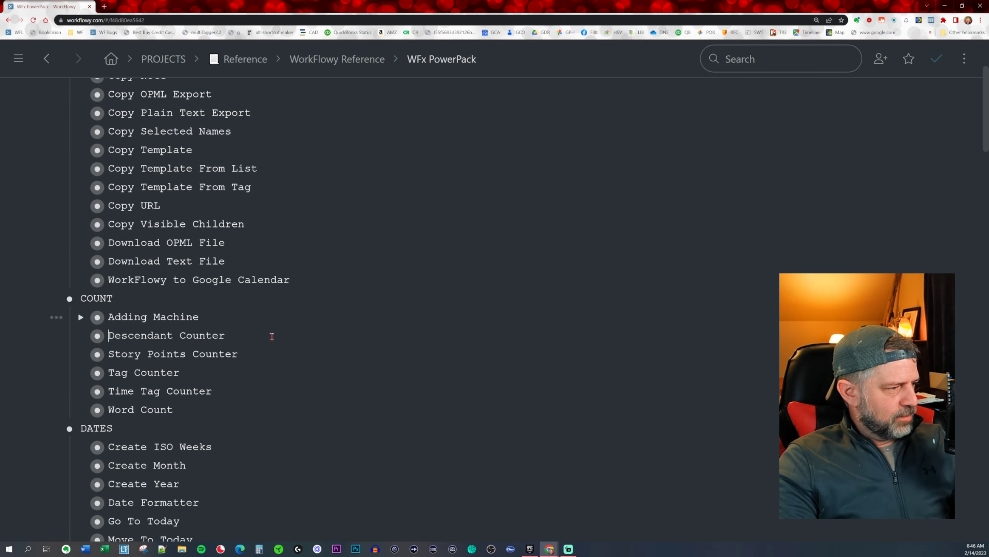
{"action": "scroll", "coordinate": [234, 336], "scroll_direction": "down", "scroll_amount": 1}
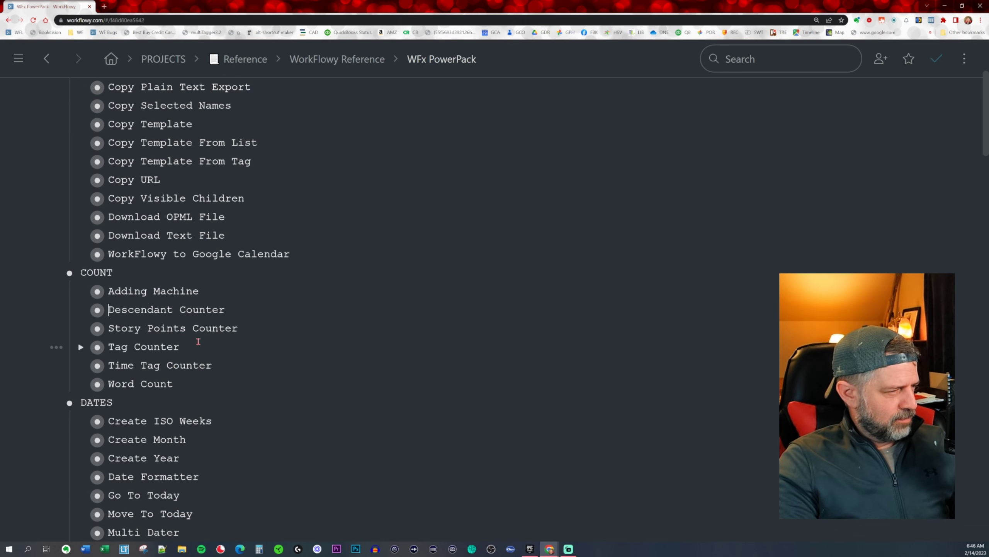
{"action": "key", "text": "ctrl+plus"}
{"action": "left_click_drag", "start_coordinate": [309, 408], "coordinate": [135, 401]}
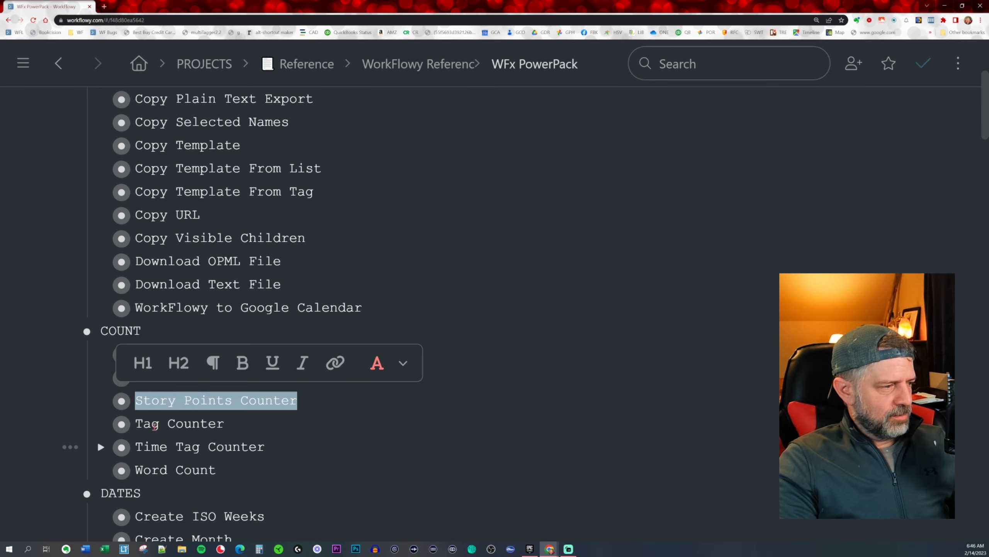
{"action": "left_click", "coordinate": [121, 400]}
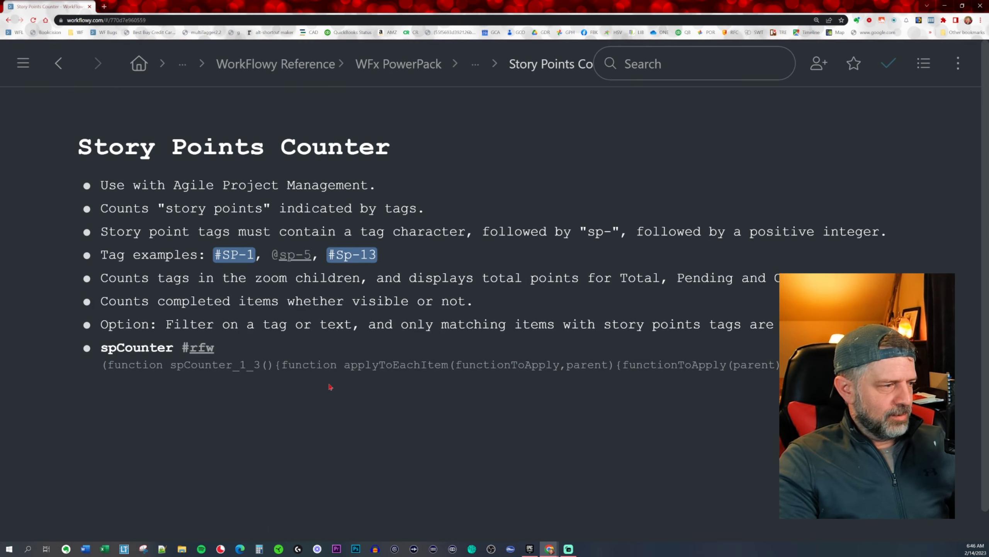
Examine the spCounter script under Story Points Counter and return to the WorkFlowy Reference page
{"action": "left_click", "coordinate": [86, 348]}
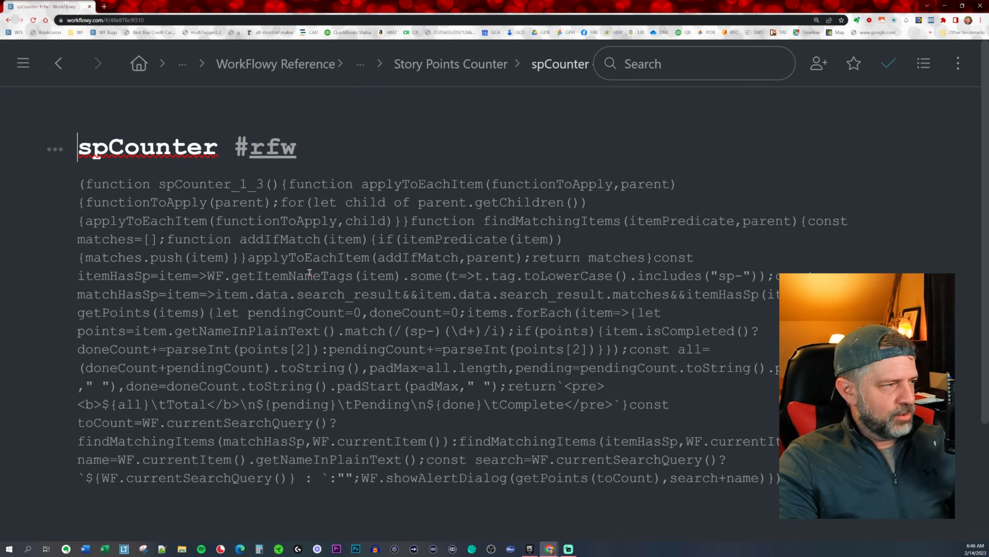
{"action": "left_click", "coordinate": [456, 67]}
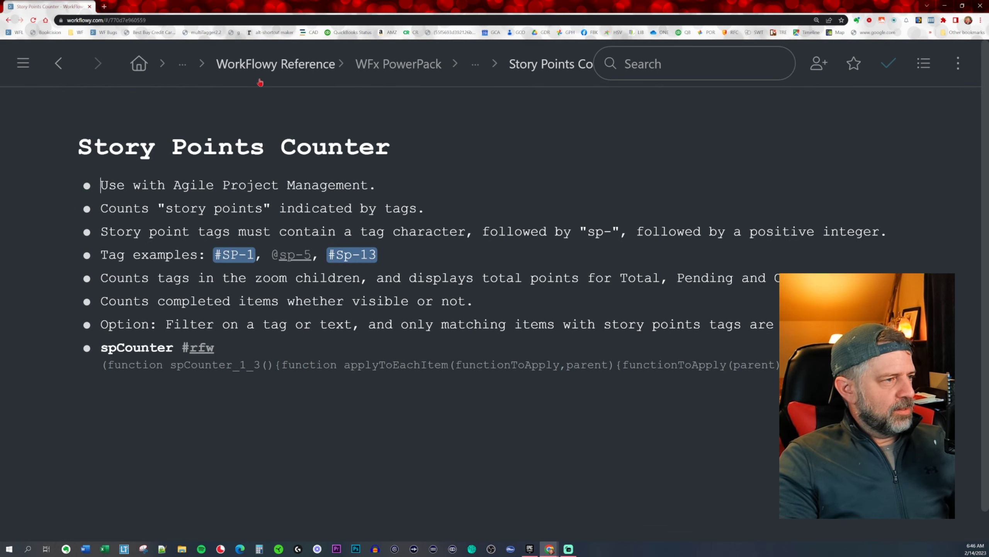
{"action": "key", "text": "alt+Left"}
{"action": "key", "text": "alt+Left"}
{"action": "key", "text": "alt+Left"}
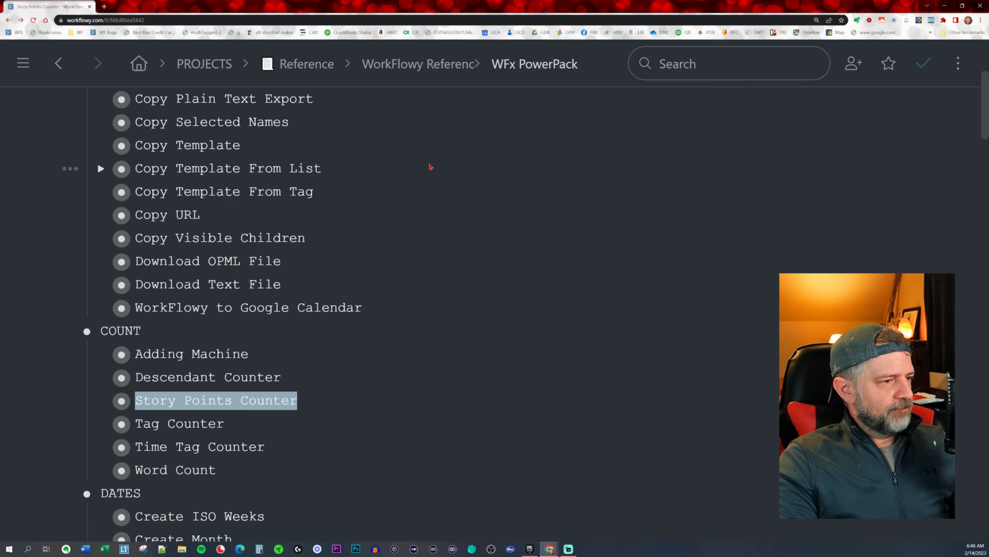
{"action": "left_click", "coordinate": [458, 213]}
{"action": "key", "text": "alt+Left"}
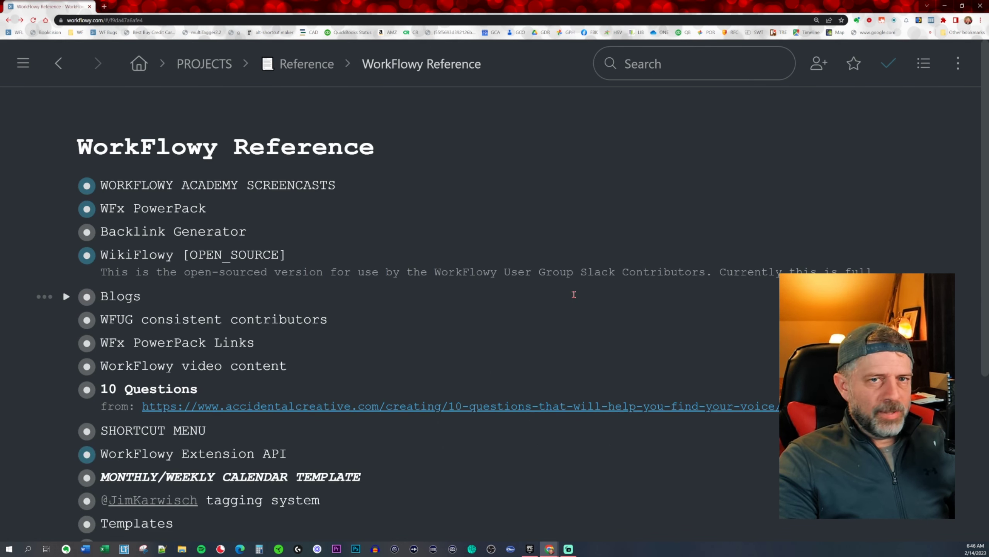